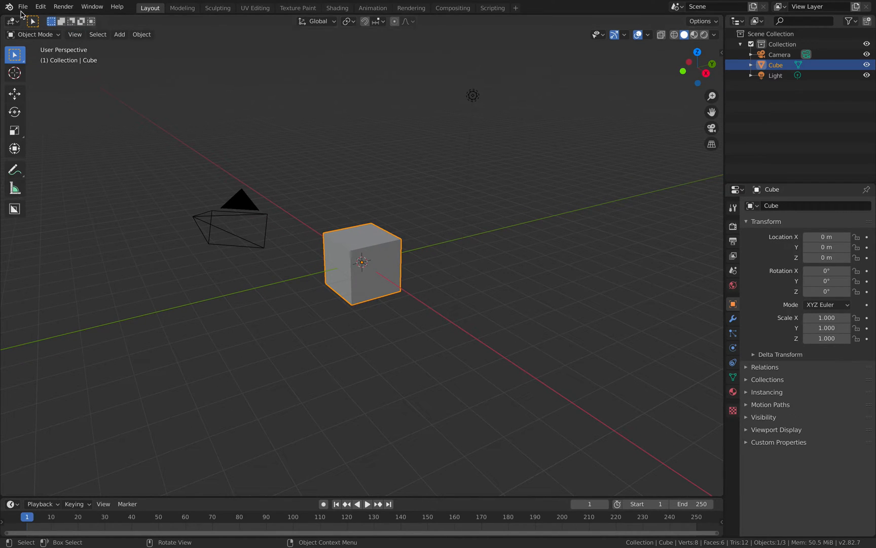
# Create a new 2D Animation file and enlarge the timeline area.
pyautogui.click(22, 7)
pyautogui.moveTo(50, 22)
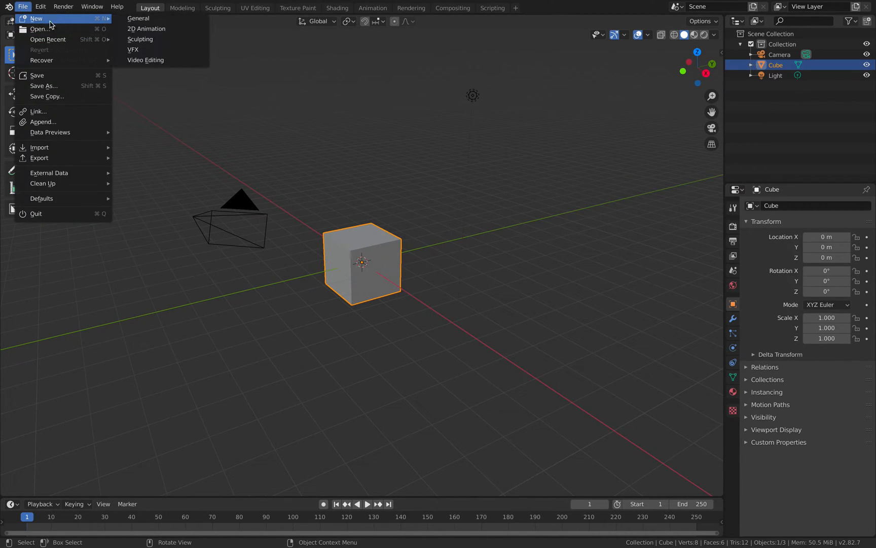
pyautogui.click(162, 29)
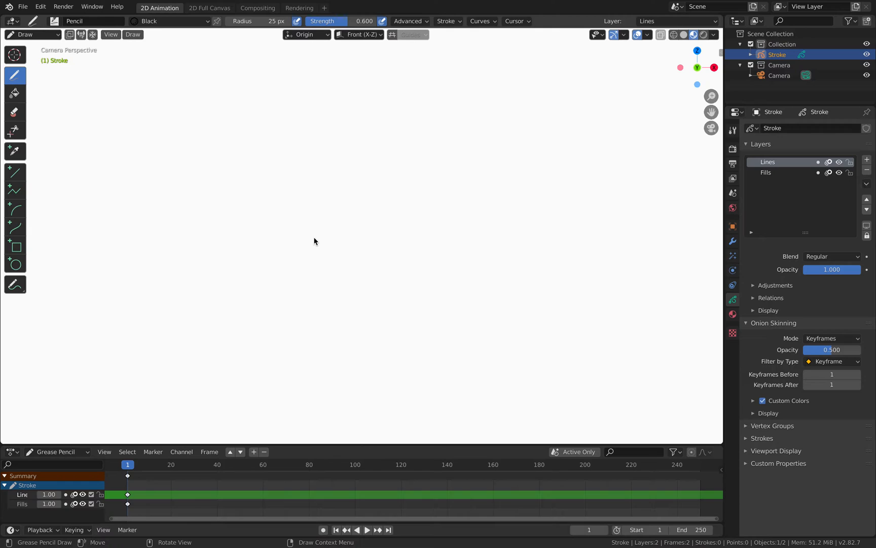
pyautogui.moveTo(313, 444); pyautogui.dragTo(316, 424)
# Draw a simple round face with eyes at frame 1, and a slightly changed version of it at frame 14.
pyautogui.moveTo(278, 191)
pyautogui.mouseDown()
pyautogui.moveTo(262, 245)
pyautogui.moveTo(335, 240)
pyautogui.moveTo(287, 186)
pyautogui.moveTo(278, 192)
pyautogui.mouseUp()
pyautogui.moveTo(266, 227)
pyautogui.mouseDown()
pyautogui.moveTo(284, 212)
pyautogui.moveTo(274, 217)
pyautogui.moveTo(325, 215)
pyautogui.mouseUp()
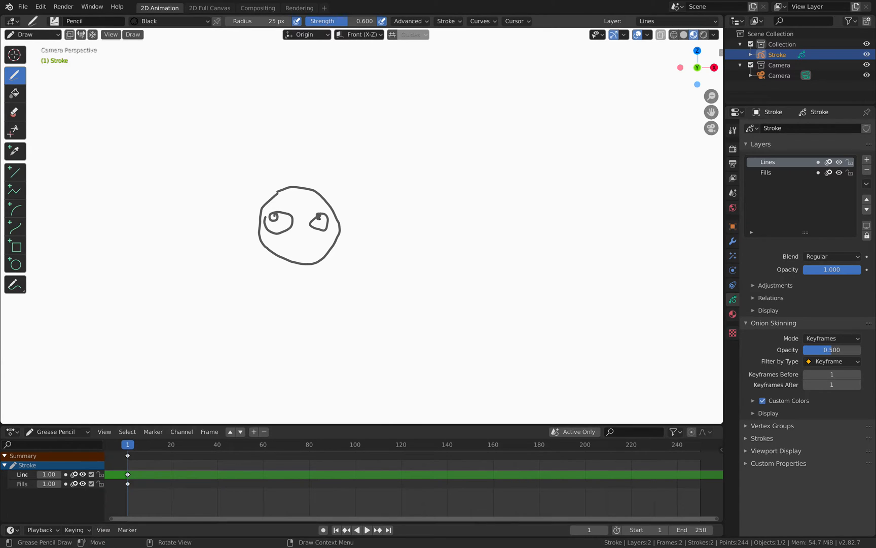
pyautogui.click(157, 444)
pyautogui.moveTo(279, 192)
pyautogui.mouseDown()
pyautogui.moveTo(259, 207)
pyautogui.moveTo(270, 252)
pyautogui.moveTo(296, 263)
pyautogui.moveTo(339, 244)
pyautogui.moveTo(320, 194)
pyautogui.moveTo(268, 194)
pyautogui.moveTo(284, 230)
pyautogui.moveTo(277, 210)
pyautogui.mouseUp()
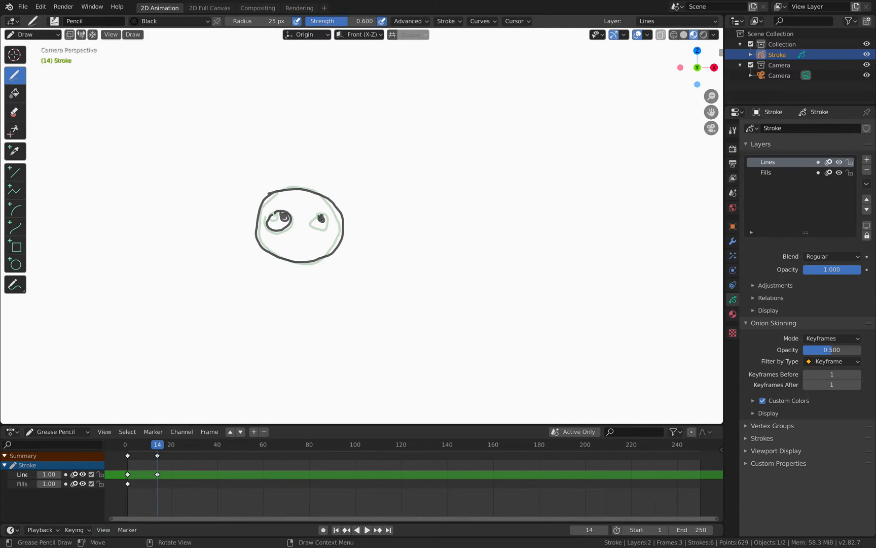
# Play back the two face drawings from the start of the timeline to check the animation.
pyautogui.moveTo(160, 446); pyautogui.dragTo(115, 448)
pyautogui.press('space')
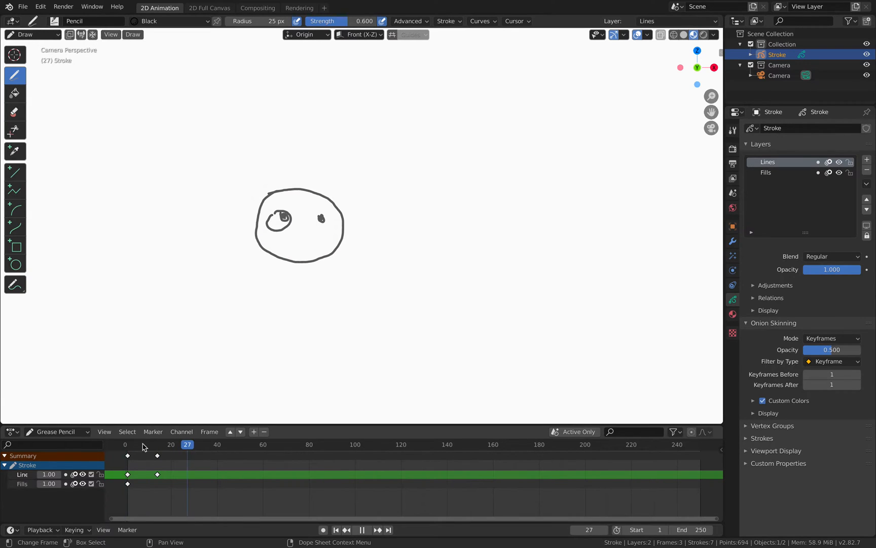
pyautogui.press('space')
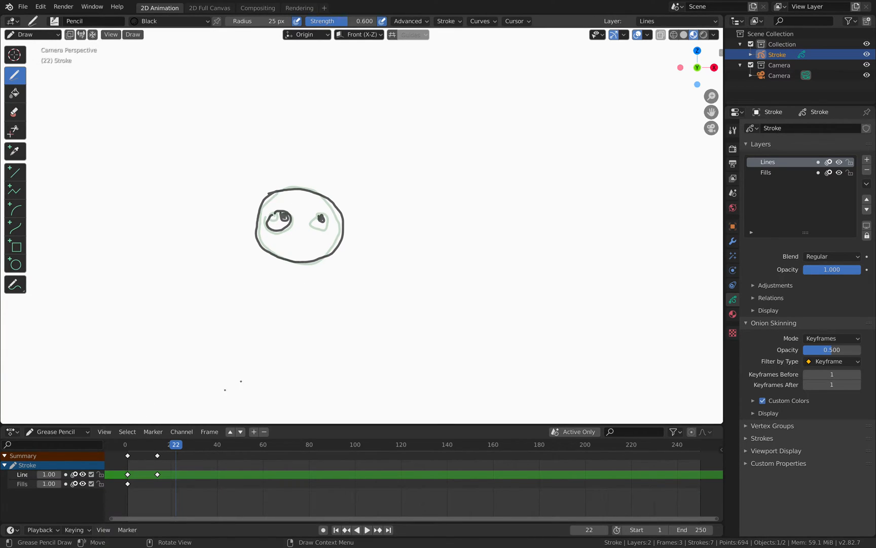
pyautogui.press('space')
pyautogui.click(171, 446)
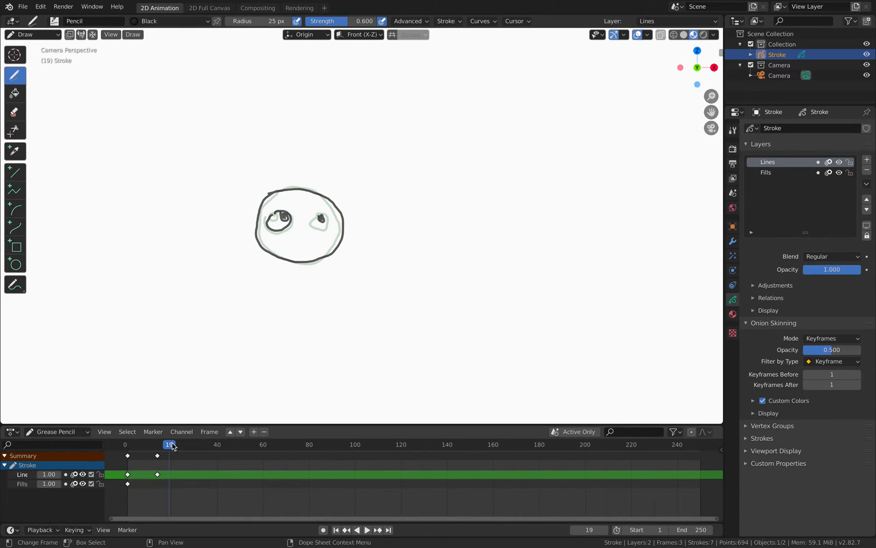
# Delete all keyframes of the face test and return to frame 1.
pyautogui.click(192, 467)
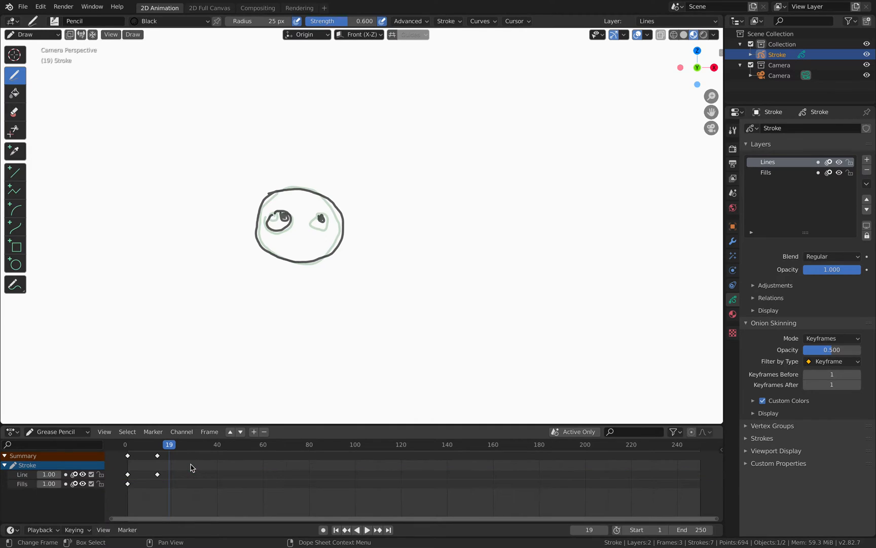
pyautogui.press('x')
pyautogui.click(192, 464)
pyautogui.click(130, 446)
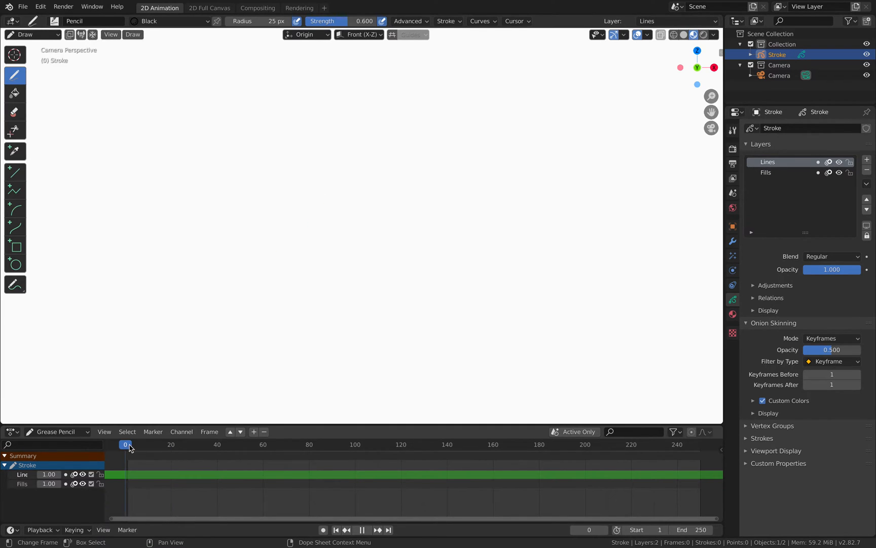
pyautogui.press('space')
pyautogui.moveTo(130, 447); pyautogui.dragTo(127, 447)
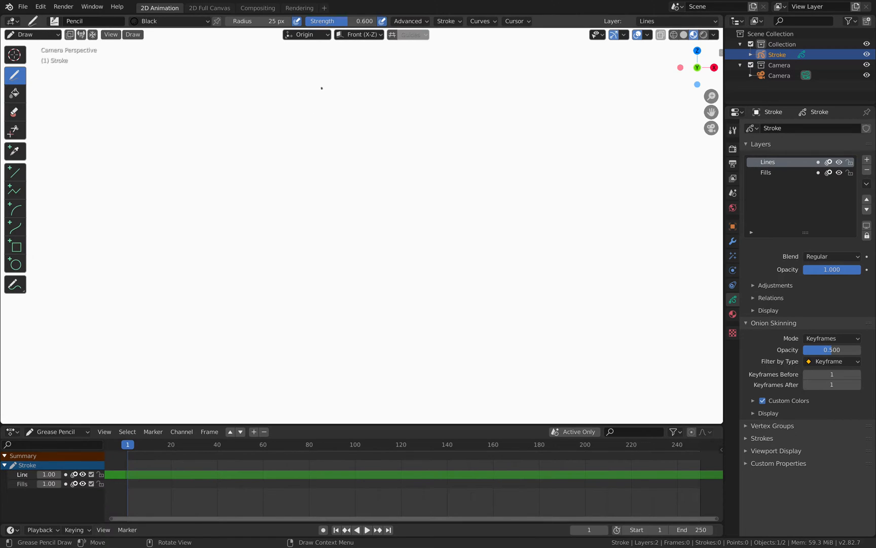
# Sketch a loose full-body gesture figure with outstretched arms at frame 1.
pyautogui.moveTo(310, 81)
pyautogui.mouseDown()
pyautogui.moveTo(366, 141)
pyautogui.moveTo(291, 114)
pyautogui.moveTo(365, 194)
pyautogui.mouseUp()
pyautogui.moveTo(311, 146)
pyautogui.mouseDown()
pyautogui.moveTo(354, 278)
pyautogui.moveTo(351, 243)
pyautogui.moveTo(245, 181)
pyautogui.moveTo(349, 192)
pyautogui.moveTo(552, 176)
pyautogui.mouseUp()
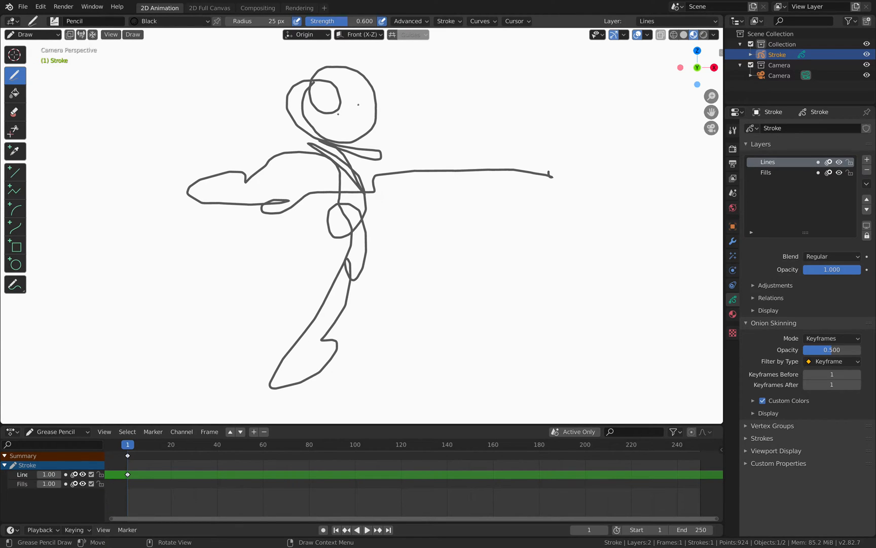
pyautogui.scroll(-2, 385, 180)
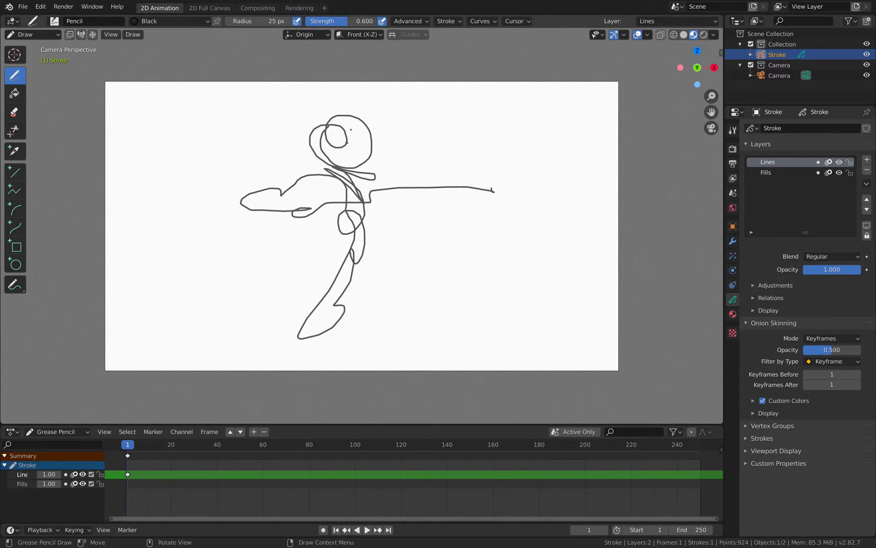
# Sketch the figure's round head and curved torso over the onion skin at frame 10.
pyautogui.click(148, 445)
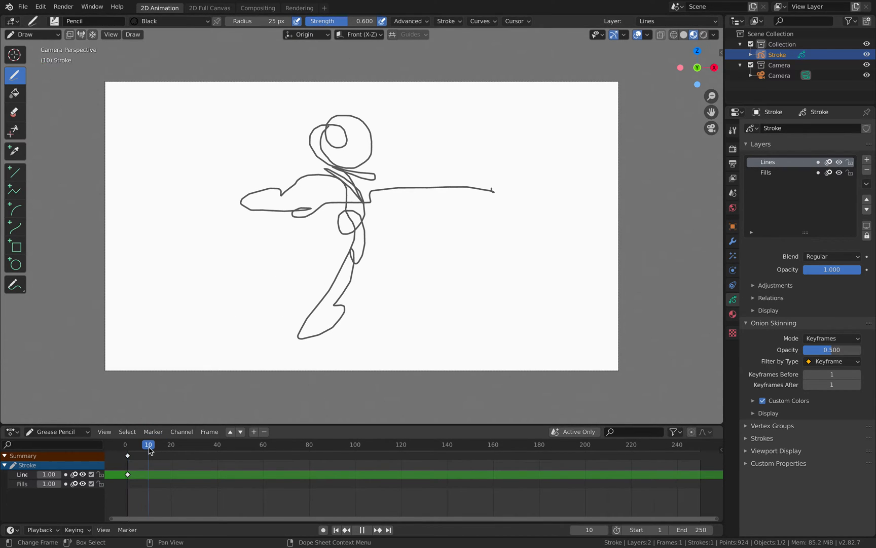
pyautogui.scroll(1, 301, 199)
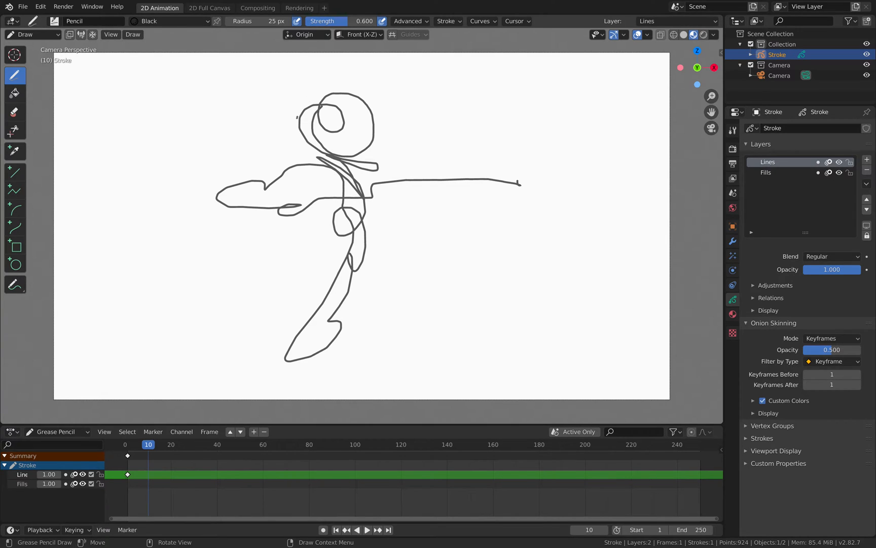
pyautogui.moveTo(295, 104)
pyautogui.mouseDown()
pyautogui.moveTo(300, 127)
pyautogui.moveTo(326, 148)
pyautogui.moveTo(374, 134)
pyautogui.moveTo(336, 72)
pyautogui.moveTo(300, 138)
pyautogui.moveTo(358, 137)
pyautogui.moveTo(297, 106)
pyautogui.moveTo(370, 111)
pyautogui.moveTo(328, 105)
pyautogui.mouseUp()
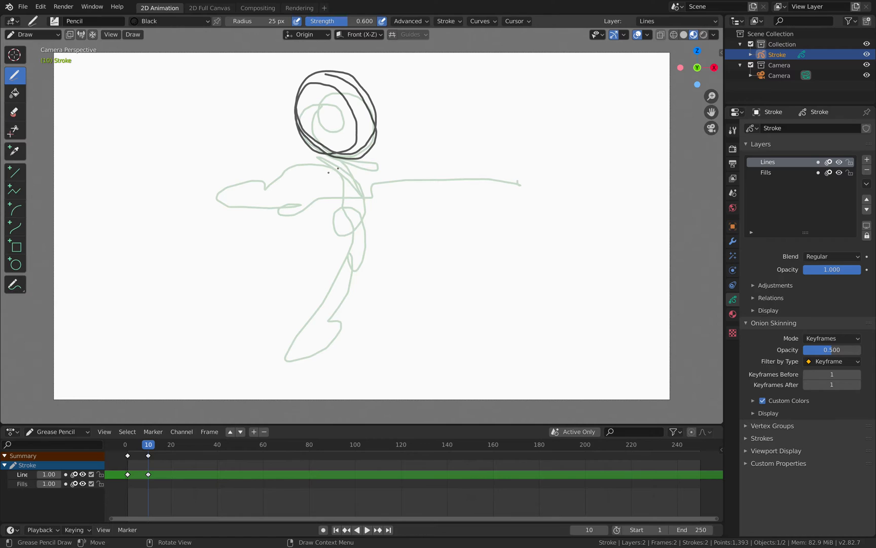
pyautogui.moveTo(317, 167)
pyautogui.mouseDown()
pyautogui.moveTo(334, 224)
pyautogui.moveTo(366, 160)
pyautogui.moveTo(383, 190)
pyautogui.mouseUp()
pyautogui.moveTo(386, 220)
pyautogui.mouseDown()
pyautogui.moveTo(365, 266)
pyautogui.moveTo(367, 199)
pyautogui.mouseUp()
pyautogui.moveTo(314, 186)
pyautogui.mouseDown()
pyautogui.moveTo(328, 262)
pyautogui.moveTo(376, 260)
pyautogui.mouseUp()
pyautogui.moveTo(382, 185); pyautogui.dragTo(339, 276)
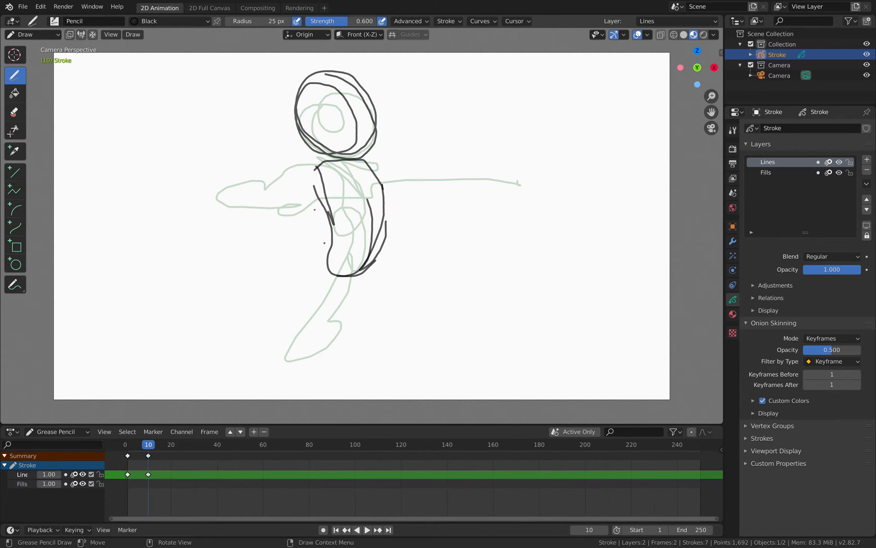
# Sketch the figure's outstretched arms and both legs at frame 10, extending the legs below the camera frame.
pyautogui.moveTo(308, 175)
pyautogui.mouseDown()
pyautogui.moveTo(200, 196)
pyautogui.moveTo(236, 170)
pyautogui.moveTo(292, 174)
pyautogui.mouseUp()
pyautogui.moveTo(358, 170)
pyautogui.mouseDown()
pyautogui.moveTo(520, 151)
pyautogui.moveTo(404, 177)
pyautogui.moveTo(358, 170)
pyautogui.mouseUp()
pyautogui.click(325, 254)
pyautogui.moveTo(329, 275)
pyautogui.mouseDown()
pyautogui.moveTo(246, 415)
pyautogui.moveTo(269, 402)
pyautogui.mouseUp()
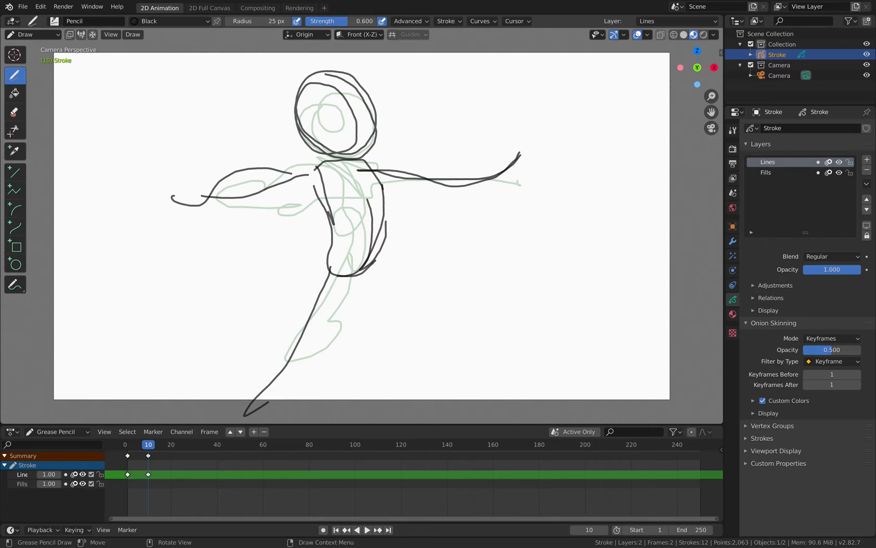
pyautogui.moveTo(374, 269); pyautogui.dragTo(333, 391)
pyautogui.moveTo(365, 275); pyautogui.dragTo(329, 414)
pyautogui.moveTo(329, 267)
pyautogui.mouseDown()
pyautogui.moveTo(326, 401)
pyautogui.moveTo(321, 362)
pyautogui.moveTo(330, 424)
pyautogui.mouseUp()
pyautogui.scroll(-2, 354, 371)
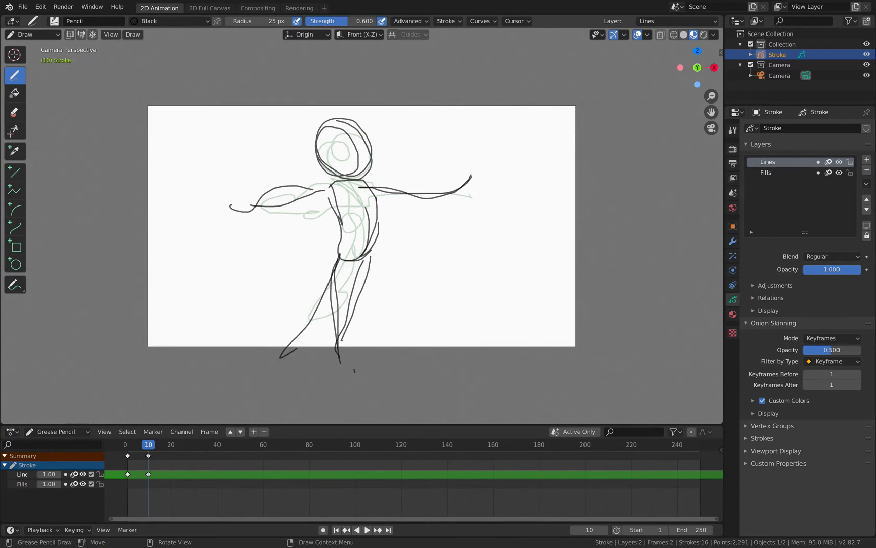
pyautogui.moveTo(369, 255); pyautogui.dragTo(340, 384)
pyautogui.scroll(1, 341, 383)
pyautogui.moveTo(327, 282); pyautogui.dragTo(334, 419)
pyautogui.moveTo(307, 182)
pyautogui.mouseDown()
pyautogui.moveTo(260, 203)
pyautogui.moveTo(213, 204)
pyautogui.mouseUp()
# Sketch the head with face guide lines and a boxier torso with hips at frame 20.
pyautogui.moveTo(169, 448); pyautogui.dragTo(171, 448)
pyautogui.moveTo(308, 112)
pyautogui.mouseDown()
pyautogui.moveTo(338, 165)
pyautogui.moveTo(297, 136)
pyautogui.moveTo(335, 146)
pyautogui.mouseUp()
pyautogui.moveTo(290, 127)
pyautogui.mouseDown()
pyautogui.moveTo(317, 99)
pyautogui.moveTo(352, 122)
pyautogui.moveTo(337, 148)
pyautogui.mouseUp()
pyautogui.moveTo(350, 108); pyautogui.dragTo(364, 136)
pyautogui.moveTo(314, 152)
pyautogui.mouseDown()
pyautogui.moveTo(377, 131)
pyautogui.moveTo(358, 177)
pyautogui.moveTo(347, 176)
pyautogui.moveTo(368, 172)
pyautogui.moveTo(345, 185)
pyautogui.moveTo(339, 239)
pyautogui.mouseUp()
pyautogui.moveTo(310, 189)
pyautogui.mouseDown()
pyautogui.moveTo(381, 182)
pyautogui.moveTo(374, 258)
pyautogui.moveTo(373, 249)
pyautogui.moveTo(389, 262)
pyautogui.mouseUp()
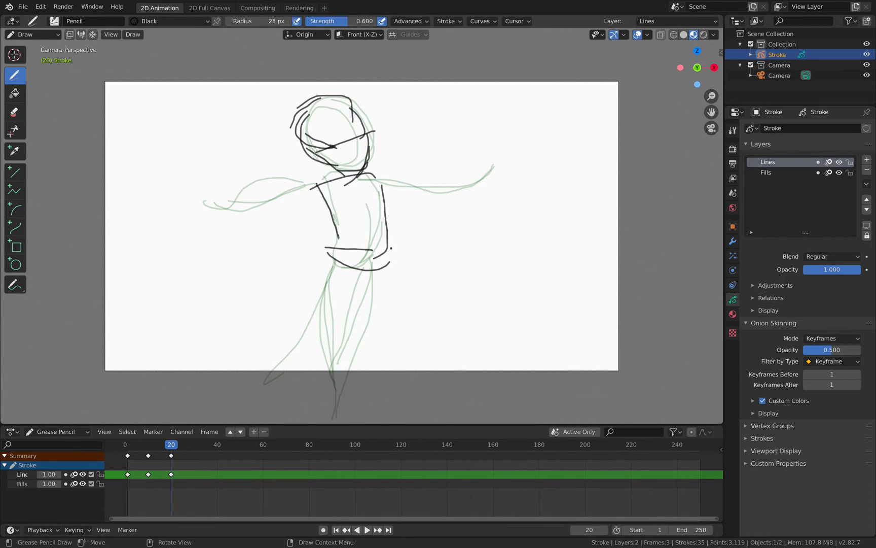
# Draw both legs of the figure at frame 20, tapering them below the camera frame.
pyautogui.moveTo(334, 262)
pyautogui.mouseDown()
pyautogui.moveTo(324, 381)
pyautogui.moveTo(348, 401)
pyautogui.mouseUp()
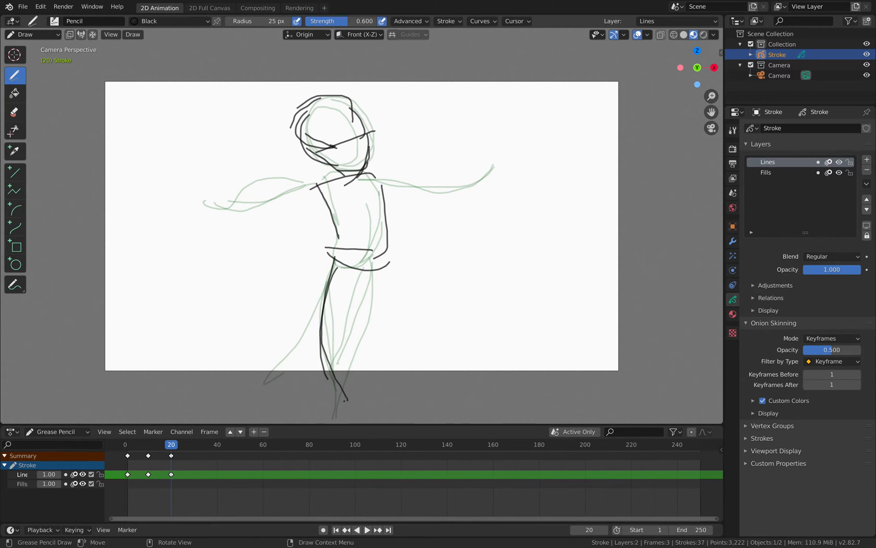
pyautogui.scroll(-1, 327, 335)
pyautogui.moveTo(334, 273); pyautogui.dragTo(340, 381)
pyautogui.moveTo(372, 256); pyautogui.dragTo(335, 402)
pyautogui.moveTo(359, 271); pyautogui.dragTo(345, 335)
pyautogui.scroll(1, 345, 335)
# Draw both outstretched arms at frame 20, and preview the animation.
pyautogui.moveTo(227, 217)
pyautogui.mouseDown()
pyautogui.moveTo(296, 195)
pyautogui.moveTo(301, 185)
pyautogui.moveTo(396, 182)
pyautogui.moveTo(501, 161)
pyautogui.mouseUp()
pyautogui.moveTo(345, 181); pyautogui.dragTo(473, 177)
pyautogui.moveTo(206, 221)
pyautogui.mouseDown()
pyautogui.moveTo(245, 199)
pyautogui.moveTo(470, 170)
pyautogui.mouseUp()
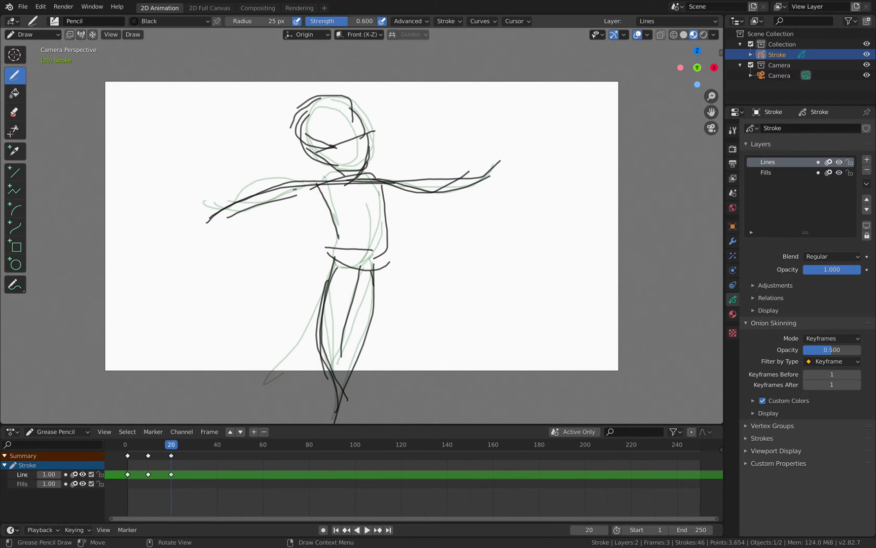
pyautogui.press('space')
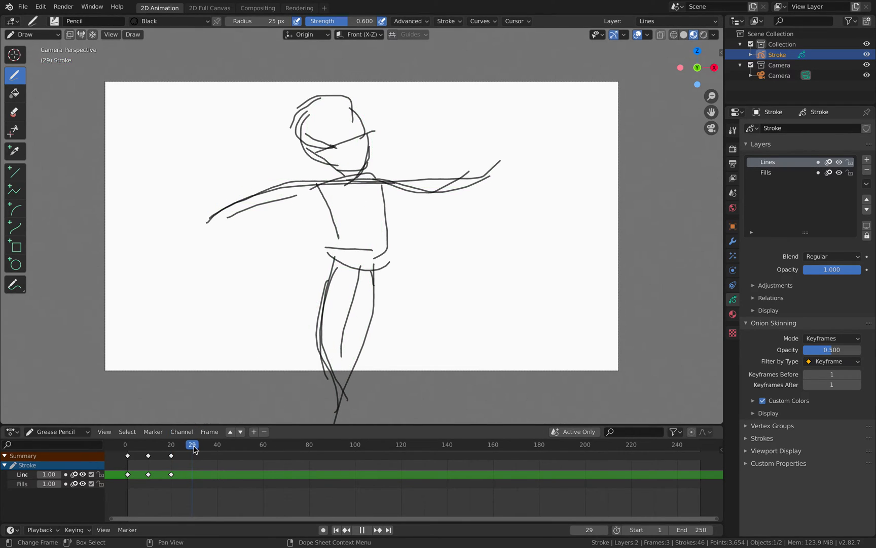
pyautogui.press('space')
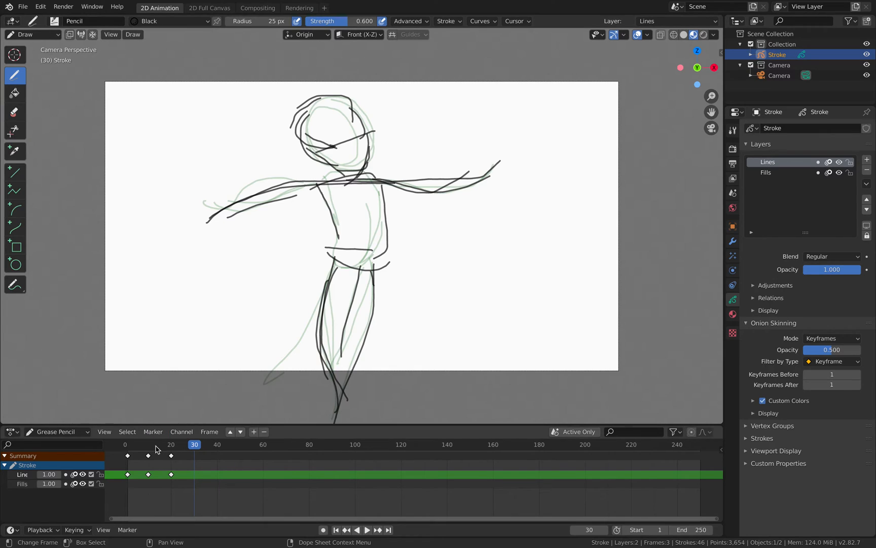
# Sketch a more angular head for the figure at frame 28, tracing over the onion skin.
pyautogui.moveTo(160, 450)
pyautogui.mouseDown()
pyautogui.moveTo(126, 448)
pyautogui.moveTo(192, 446)
pyautogui.mouseUp()
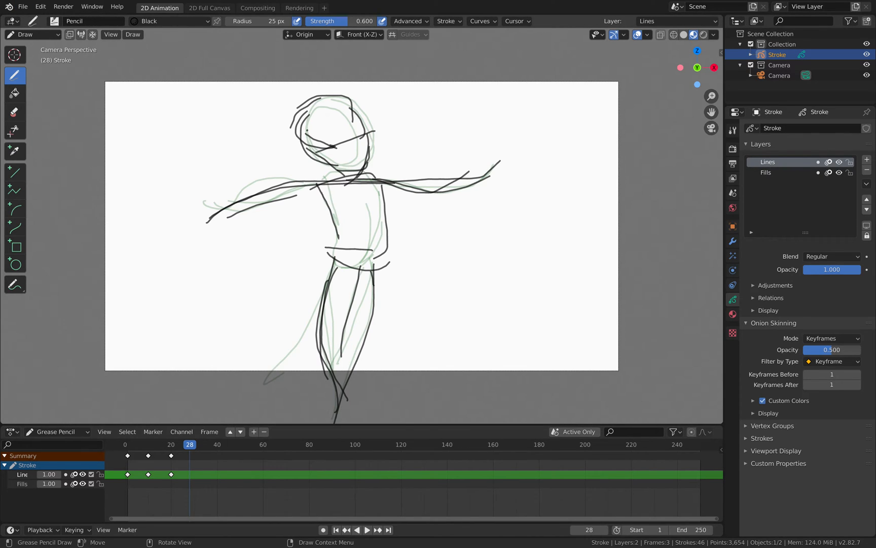
pyautogui.moveTo(294, 128)
pyautogui.mouseDown()
pyautogui.moveTo(338, 169)
pyautogui.moveTo(296, 132)
pyautogui.moveTo(336, 98)
pyautogui.moveTo(353, 103)
pyautogui.moveTo(357, 117)
pyautogui.mouseUp()
pyautogui.moveTo(350, 97)
pyautogui.mouseDown()
pyautogui.moveTo(350, 146)
pyautogui.moveTo(358, 131)
pyautogui.mouseUp()
pyautogui.moveTo(353, 104)
pyautogui.mouseDown()
pyautogui.moveTo(327, 96)
pyautogui.moveTo(294, 133)
pyautogui.moveTo(336, 169)
pyautogui.mouseUp()
pyautogui.moveTo(356, 113)
pyautogui.mouseDown()
pyautogui.moveTo(356, 163)
pyautogui.moveTo(369, 118)
pyautogui.moveTo(361, 152)
pyautogui.mouseUp()
# Sketch the shoulders, torso sides and rounded hips at frame 28.
pyautogui.moveTo(303, 180)
pyautogui.mouseDown()
pyautogui.moveTo(339, 168)
pyautogui.moveTo(381, 178)
pyautogui.mouseUp()
pyautogui.moveTo(313, 180); pyautogui.dragTo(335, 231)
pyautogui.moveTo(371, 174); pyautogui.dragTo(381, 243)
pyautogui.moveTo(379, 191); pyautogui.dragTo(371, 270)
pyautogui.moveTo(334, 217)
pyautogui.mouseDown()
pyautogui.moveTo(332, 256)
pyautogui.moveTo(361, 265)
pyautogui.mouseUp()
# Draw both outstretched arms with rough hands at frame 28.
pyautogui.moveTo(303, 178)
pyautogui.mouseDown()
pyautogui.moveTo(229, 217)
pyautogui.moveTo(211, 243)
pyautogui.moveTo(230, 241)
pyautogui.mouseUp()
pyautogui.moveTo(228, 214); pyautogui.dragTo(226, 244)
pyautogui.moveTo(210, 236); pyautogui.dragTo(219, 263)
pyautogui.moveTo(366, 178); pyautogui.dragTo(408, 194)
pyautogui.moveTo(190, 232)
pyautogui.mouseDown()
pyautogui.moveTo(236, 216)
pyautogui.moveTo(217, 246)
pyautogui.moveTo(186, 253)
pyautogui.mouseUp()
pyautogui.moveTo(382, 179)
pyautogui.mouseDown()
pyautogui.moveTo(469, 189)
pyautogui.moveTo(496, 164)
pyautogui.moveTo(507, 170)
pyautogui.moveTo(502, 188)
pyautogui.mouseUp()
pyautogui.moveTo(488, 190); pyautogui.dragTo(474, 192)
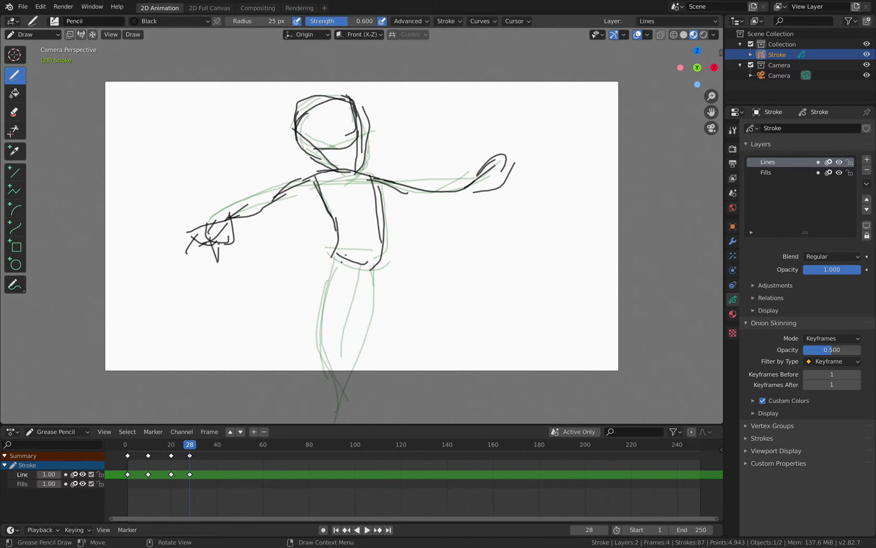
# Draw the figure's legs at frame 28 and touch up the side of the torso.
pyautogui.moveTo(325, 254)
pyautogui.mouseDown()
pyautogui.moveTo(305, 292)
pyautogui.moveTo(379, 261)
pyautogui.moveTo(300, 311)
pyautogui.mouseUp()
pyautogui.moveTo(309, 274); pyautogui.dragTo(321, 365)
pyautogui.moveTo(303, 317); pyautogui.dragTo(330, 397)
pyautogui.moveTo(377, 267); pyautogui.dragTo(380, 274)
pyautogui.moveTo(381, 264); pyautogui.dragTo(368, 316)
pyautogui.moveTo(373, 285)
pyautogui.mouseDown()
pyautogui.moveTo(352, 325)
pyautogui.moveTo(365, 331)
pyautogui.moveTo(349, 412)
pyautogui.mouseUp()
pyautogui.moveTo(336, 286); pyautogui.dragTo(347, 403)
pyautogui.moveTo(321, 207); pyautogui.dragTo(322, 248)
# Sketch the head with curved face guide lines at frame 36.
pyautogui.click(210, 445)
pyautogui.moveTo(210, 446); pyautogui.dragTo(208, 445)
pyautogui.moveTo(303, 109); pyautogui.dragTo(297, 128)
pyautogui.moveTo(297, 111); pyautogui.dragTo(301, 144)
pyautogui.moveTo(295, 126); pyautogui.dragTo(308, 105)
pyautogui.moveTo(300, 104)
pyautogui.mouseDown()
pyautogui.moveTo(347, 102)
pyautogui.moveTo(358, 124)
pyautogui.moveTo(346, 174)
pyautogui.mouseUp()
pyautogui.moveTo(334, 134)
pyautogui.mouseDown()
pyautogui.moveTo(315, 149)
pyautogui.moveTo(357, 136)
pyautogui.mouseUp()
# Draw the jaw and shoulders, the rounded torso and both tapering legs at frame 36.
pyautogui.moveTo(296, 153); pyautogui.dragTo(380, 181)
pyautogui.moveTo(318, 179)
pyautogui.mouseDown()
pyautogui.moveTo(331, 247)
pyautogui.moveTo(363, 257)
pyautogui.mouseUp()
pyautogui.moveTo(382, 181); pyautogui.dragTo(364, 254)
pyautogui.moveTo(317, 257); pyautogui.dragTo(305, 303)
pyautogui.moveTo(313, 270)
pyautogui.mouseDown()
pyautogui.moveTo(303, 332)
pyautogui.moveTo(338, 393)
pyautogui.mouseUp()
pyautogui.moveTo(370, 264); pyautogui.dragTo(347, 393)
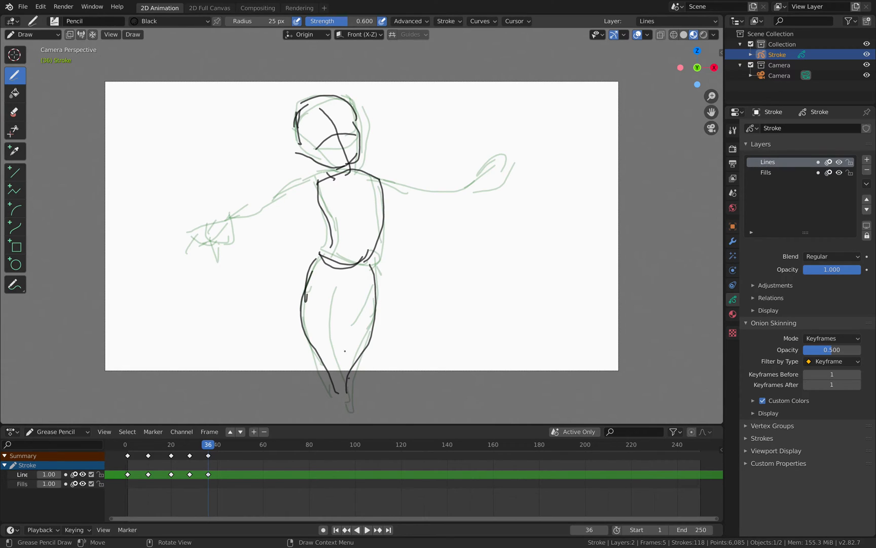
# Draw both outstretched arms and a rough fist at frame 36.
pyautogui.moveTo(314, 173)
pyautogui.mouseDown()
pyautogui.moveTo(284, 180)
pyautogui.moveTo(248, 220)
pyautogui.moveTo(255, 231)
pyautogui.moveTo(207, 228)
pyautogui.moveTo(242, 243)
pyautogui.mouseUp()
pyautogui.moveTo(231, 225); pyautogui.dragTo(235, 239)
pyautogui.moveTo(238, 223); pyautogui.dragTo(241, 244)
pyautogui.moveTo(396, 182); pyautogui.dragTo(423, 191)
pyautogui.moveTo(321, 182); pyautogui.dragTo(261, 206)
pyautogui.moveTo(253, 207); pyautogui.dragTo(266, 223)
pyautogui.moveTo(388, 189)
pyautogui.mouseDown()
pyautogui.moveTo(446, 196)
pyautogui.moveTo(461, 181)
pyautogui.mouseUp()
pyautogui.moveTo(516, 158)
pyautogui.mouseDown()
pyautogui.moveTo(500, 175)
pyautogui.moveTo(444, 195)
pyautogui.mouseUp()
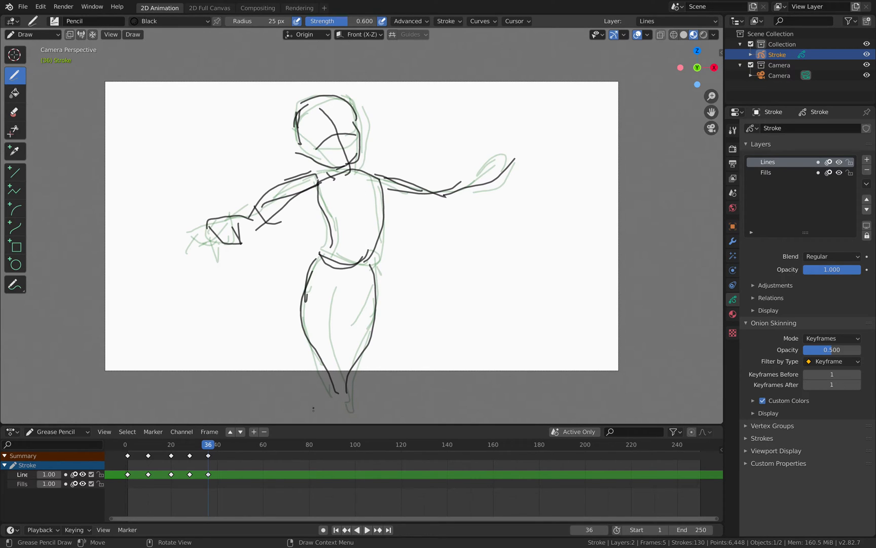
# Draw the head outline at frame 45, with eyes, nose, mouth and first strands of hair.
pyautogui.moveTo(224, 448); pyautogui.dragTo(229, 449)
pyautogui.moveTo(311, 143); pyautogui.dragTo(300, 131)
pyautogui.moveTo(310, 107)
pyautogui.mouseDown()
pyautogui.moveTo(296, 112)
pyautogui.moveTo(348, 100)
pyautogui.moveTo(359, 125)
pyautogui.moveTo(354, 161)
pyautogui.moveTo(313, 153)
pyautogui.moveTo(346, 165)
pyautogui.mouseUp()
pyautogui.click(351, 181)
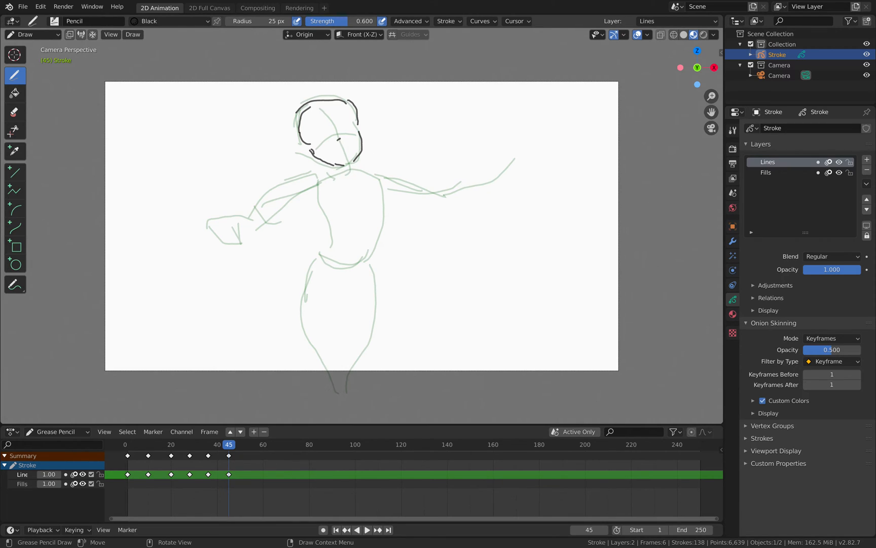
pyautogui.moveTo(308, 135); pyautogui.dragTo(344, 118)
pyautogui.moveTo(342, 120); pyautogui.dragTo(305, 124)
pyautogui.moveTo(326, 105); pyautogui.dragTo(325, 120)
pyautogui.moveTo(326, 97)
pyautogui.mouseDown()
pyautogui.moveTo(342, 100)
pyautogui.moveTo(285, 122)
pyautogui.mouseUp()
pyautogui.click(334, 153)
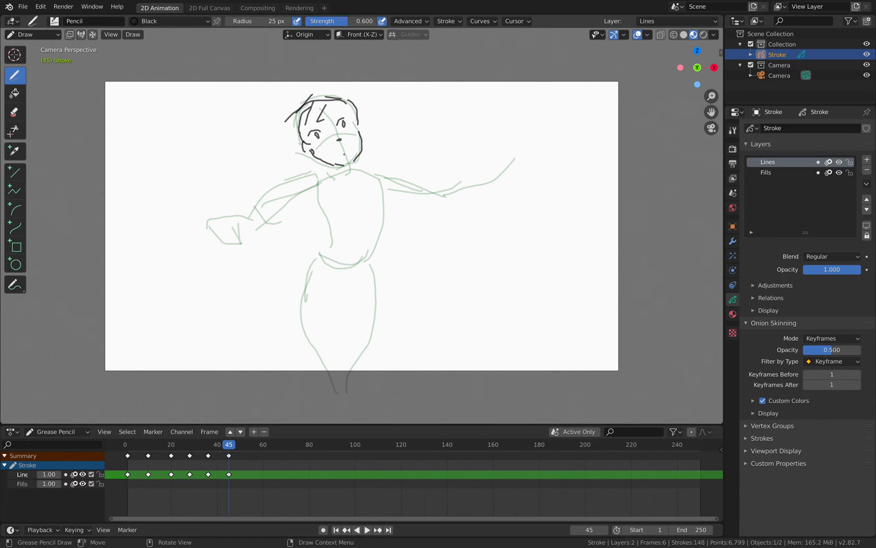
# Draw the figure's neck and torso outline at frame 45.
pyautogui.moveTo(333, 164); pyautogui.dragTo(333, 173)
pyautogui.moveTo(333, 173)
pyautogui.mouseDown()
pyautogui.moveTo(363, 166)
pyautogui.moveTo(372, 177)
pyautogui.moveTo(318, 209)
pyautogui.moveTo(315, 262)
pyautogui.mouseUp()
pyautogui.moveTo(373, 174)
pyautogui.mouseDown()
pyautogui.moveTo(380, 227)
pyautogui.moveTo(319, 264)
pyautogui.mouseUp()
# Draw the outstretched arms and both legs with an inner leg line at frame 45.
pyautogui.moveTo(308, 177)
pyautogui.mouseDown()
pyautogui.moveTo(229, 217)
pyautogui.moveTo(254, 211)
pyautogui.moveTo(213, 244)
pyautogui.moveTo(246, 234)
pyautogui.mouseUp()
pyautogui.click(254, 218)
pyautogui.click(240, 224)
pyautogui.moveTo(387, 172)
pyautogui.mouseDown()
pyautogui.moveTo(476, 187)
pyautogui.moveTo(469, 197)
pyautogui.moveTo(477, 182)
pyautogui.mouseUp()
pyautogui.moveTo(314, 260); pyautogui.dragTo(333, 397)
pyautogui.moveTo(361, 258); pyautogui.dragTo(343, 395)
pyautogui.moveTo(332, 264); pyautogui.dragTo(336, 328)
# Draw a cleaner face contour with an ear and eye details at frame 53.
pyautogui.click(247, 451)
pyautogui.moveTo(302, 143)
pyautogui.mouseDown()
pyautogui.moveTo(297, 150)
pyautogui.moveTo(328, 165)
pyautogui.mouseUp()
pyautogui.moveTo(357, 111)
pyautogui.mouseDown()
pyautogui.moveTo(361, 144)
pyautogui.moveTo(351, 160)
pyautogui.mouseUp()
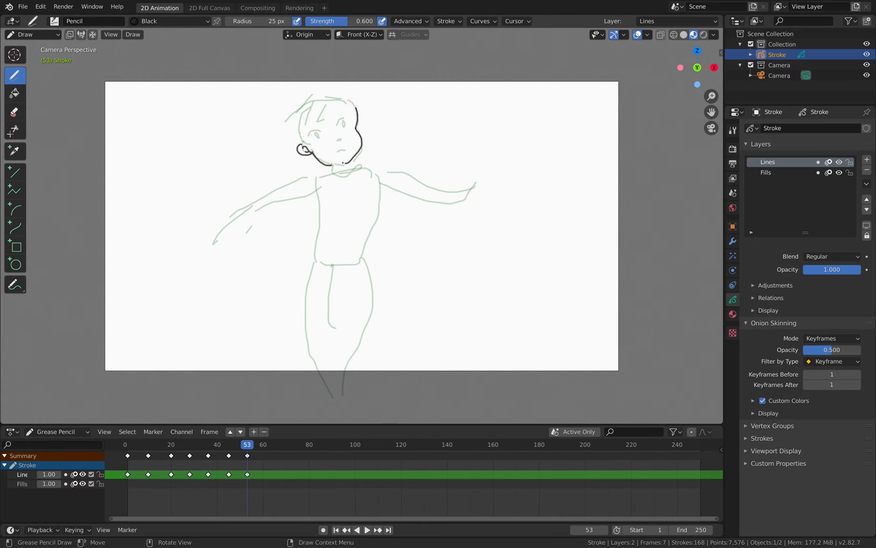
pyautogui.moveTo(309, 134)
pyautogui.mouseDown()
pyautogui.moveTo(344, 126)
pyautogui.moveTo(317, 123)
pyautogui.mouseUp()
# Draw the character's fringe and chin-length hair around the face at frame 53.
pyautogui.moveTo(293, 101)
pyautogui.mouseDown()
pyautogui.moveTo(300, 124)
pyautogui.moveTo(316, 118)
pyautogui.mouseUp()
pyautogui.moveTo(318, 106); pyautogui.dragTo(345, 119)
pyautogui.moveTo(348, 106); pyautogui.dragTo(353, 117)
pyautogui.moveTo(311, 94)
pyautogui.mouseDown()
pyautogui.moveTo(327, 92)
pyautogui.moveTo(353, 116)
pyautogui.moveTo(284, 122)
pyautogui.moveTo(297, 152)
pyautogui.moveTo(290, 136)
pyautogui.mouseUp()
pyautogui.moveTo(288, 134)
pyautogui.mouseDown()
pyautogui.moveTo(291, 163)
pyautogui.moveTo(317, 169)
pyautogui.mouseUp()
pyautogui.moveTo(361, 125); pyautogui.dragTo(367, 145)
# Draw the neck, shoulders, sleeves with hands and the sides of the shirt at frame 53.
pyautogui.moveTo(361, 145)
pyautogui.mouseDown()
pyautogui.moveTo(336, 178)
pyautogui.moveTo(350, 192)
pyautogui.moveTo(311, 176)
pyautogui.moveTo(380, 174)
pyautogui.mouseUp()
pyautogui.moveTo(319, 175)
pyautogui.mouseDown()
pyautogui.moveTo(217, 204)
pyautogui.moveTo(236, 223)
pyautogui.moveTo(317, 201)
pyautogui.mouseUp()
pyautogui.moveTo(227, 208)
pyautogui.mouseDown()
pyautogui.moveTo(214, 212)
pyautogui.moveTo(207, 231)
pyautogui.moveTo(223, 234)
pyautogui.mouseUp()
pyautogui.moveTo(315, 200); pyautogui.dragTo(308, 258)
pyautogui.moveTo(376, 172); pyautogui.dragTo(476, 183)
pyautogui.moveTo(389, 194)
pyautogui.mouseDown()
pyautogui.moveTo(467, 208)
pyautogui.moveTo(472, 187)
pyautogui.moveTo(489, 175)
pyautogui.moveTo(499, 189)
pyautogui.mouseUp()
pyautogui.moveTo(487, 192)
pyautogui.mouseDown()
pyautogui.moveTo(500, 191)
pyautogui.moveTo(481, 198)
pyautogui.mouseUp()
pyautogui.moveTo(476, 198); pyautogui.dragTo(467, 204)
pyautogui.moveTo(384, 193)
pyautogui.mouseDown()
pyautogui.moveTo(383, 213)
pyautogui.moveTo(368, 229)
pyautogui.moveTo(377, 253)
pyautogui.mouseUp()
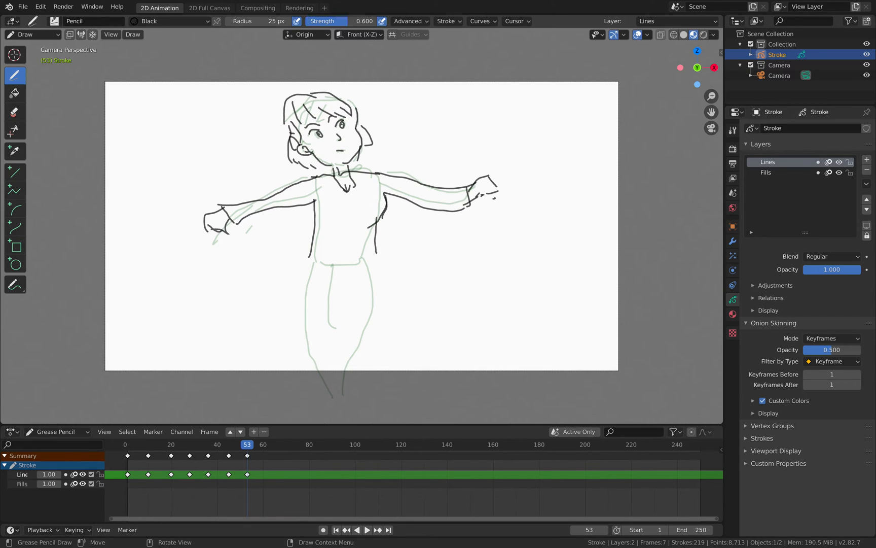
# Draw the shirt hem and both trouser legs at frame 53.
pyautogui.moveTo(317, 201)
pyautogui.mouseDown()
pyautogui.moveTo(327, 225)
pyautogui.moveTo(307, 258)
pyautogui.moveTo(377, 264)
pyautogui.moveTo(301, 297)
pyautogui.moveTo(339, 407)
pyautogui.mouseUp()
pyautogui.click(378, 314)
pyautogui.moveTo(375, 259); pyautogui.dragTo(349, 388)
pyautogui.moveTo(329, 272); pyautogui.dragTo(338, 325)
# Refine the sleeve and cuff, and add the inner leg, chest fold and collar lines at frame 53.
pyautogui.moveTo(232, 227); pyautogui.dragTo(311, 205)
pyautogui.moveTo(210, 206); pyautogui.dragTo(235, 231)
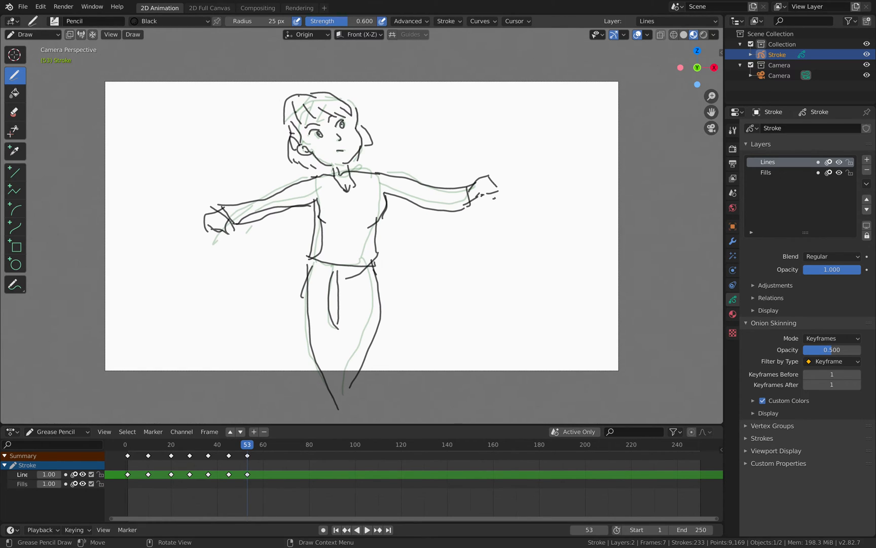
pyautogui.moveTo(337, 281); pyautogui.dragTo(352, 367)
pyautogui.moveTo(328, 217); pyautogui.dragTo(346, 226)
pyautogui.moveTo(336, 180); pyautogui.dragTo(349, 191)
# Draw the head contour, fringe, eyes and mouth of the character on a new drawing at frame 61.
pyautogui.moveTo(248, 444)
pyautogui.mouseDown()
pyautogui.moveTo(121, 446)
pyautogui.moveTo(266, 448)
pyautogui.mouseUp()
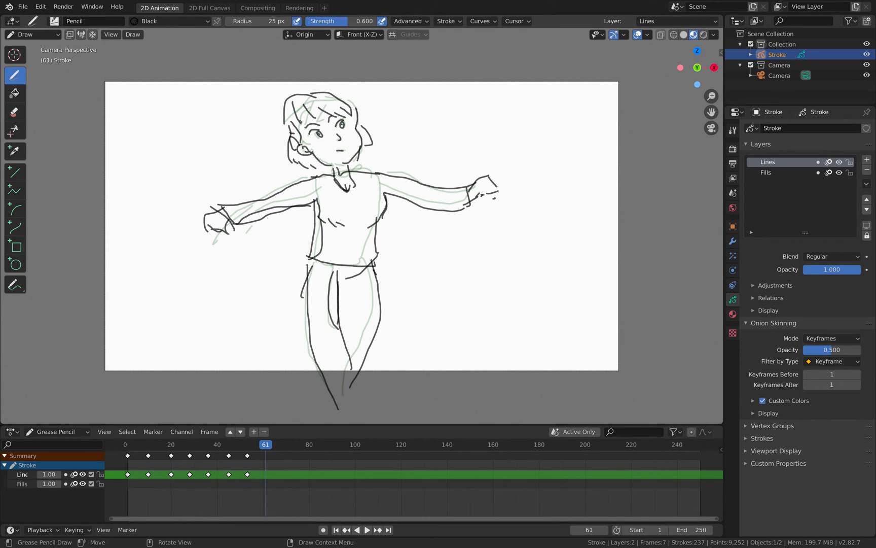
pyautogui.moveTo(291, 116); pyautogui.dragTo(303, 153)
pyautogui.moveTo(302, 138)
pyautogui.mouseDown()
pyautogui.moveTo(303, 122)
pyautogui.moveTo(337, 125)
pyautogui.mouseUp()
pyautogui.moveTo(317, 101)
pyautogui.mouseDown()
pyautogui.moveTo(307, 110)
pyautogui.moveTo(341, 93)
pyautogui.moveTo(360, 99)
pyautogui.moveTo(361, 120)
pyautogui.mouseUp()
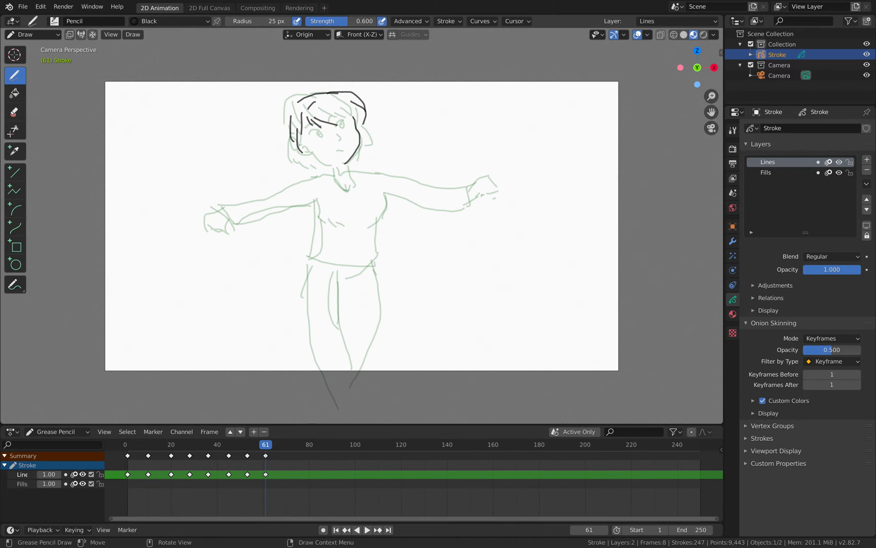
pyautogui.moveTo(335, 163)
pyautogui.mouseDown()
pyautogui.moveTo(315, 151)
pyautogui.moveTo(322, 135)
pyautogui.mouseUp()
pyautogui.moveTo(348, 125); pyautogui.dragTo(313, 132)
# Add the neck, V-shaped collar and chin-length hair strands around the face at frame 61.
pyautogui.moveTo(325, 163); pyautogui.dragTo(354, 196)
pyautogui.moveTo(315, 161)
pyautogui.mouseDown()
pyautogui.moveTo(323, 171)
pyautogui.moveTo(313, 172)
pyautogui.mouseUp()
pyautogui.moveTo(365, 141); pyautogui.dragTo(350, 166)
pyautogui.moveTo(303, 112)
pyautogui.mouseDown()
pyautogui.moveTo(301, 131)
pyautogui.moveTo(335, 125)
pyautogui.mouseUp()
# Draw the sleeve on the picture's left, the shirt sides and the hem at frame 61.
pyautogui.moveTo(328, 173); pyautogui.dragTo(276, 184)
pyautogui.moveTo(281, 188)
pyautogui.mouseDown()
pyautogui.moveTo(232, 197)
pyautogui.moveTo(226, 210)
pyautogui.moveTo(293, 213)
pyautogui.moveTo(319, 199)
pyautogui.moveTo(314, 259)
pyautogui.moveTo(382, 265)
pyautogui.mouseUp()
pyautogui.moveTo(375, 221); pyautogui.dragTo(382, 265)
pyautogui.moveTo(382, 194); pyautogui.dragTo(365, 234)
# Draw the opposite sleeve with its cuff, and both hands at frame 61.
pyautogui.moveTo(352, 173); pyautogui.dragTo(454, 184)
pyautogui.moveTo(454, 185); pyautogui.dragTo(445, 205)
pyautogui.moveTo(379, 193)
pyautogui.mouseDown()
pyautogui.moveTo(447, 208)
pyautogui.moveTo(461, 183)
pyautogui.moveTo(472, 200)
pyautogui.mouseUp()
pyautogui.moveTo(467, 192); pyautogui.dragTo(457, 202)
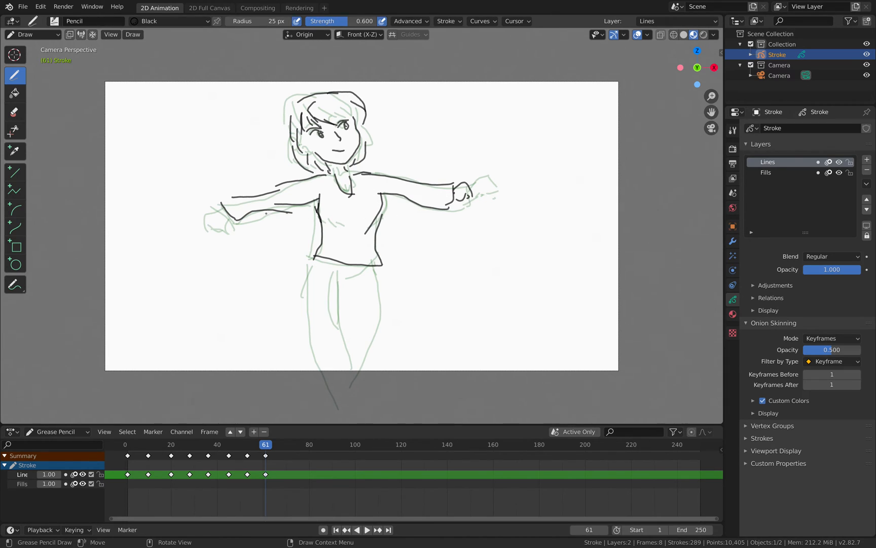
pyautogui.moveTo(227, 213)
pyautogui.mouseDown()
pyautogui.moveTo(209, 227)
pyautogui.moveTo(230, 239)
pyautogui.mouseUp()
pyautogui.moveTo(223, 224); pyautogui.dragTo(232, 232)
# Draw the outer and inner lines of both trouser legs tapering below the camera frame at frame 61.
pyautogui.moveTo(315, 255); pyautogui.dragTo(305, 314)
pyautogui.moveTo(302, 280); pyautogui.dragTo(308, 349)
pyautogui.moveTo(301, 328); pyautogui.dragTo(327, 384)
pyautogui.moveTo(345, 277); pyautogui.dragTo(329, 369)
pyautogui.moveTo(336, 292)
pyautogui.mouseDown()
pyautogui.moveTo(389, 290)
pyautogui.moveTo(372, 367)
pyautogui.mouseUp()
pyautogui.moveTo(387, 332); pyautogui.dragTo(339, 404)
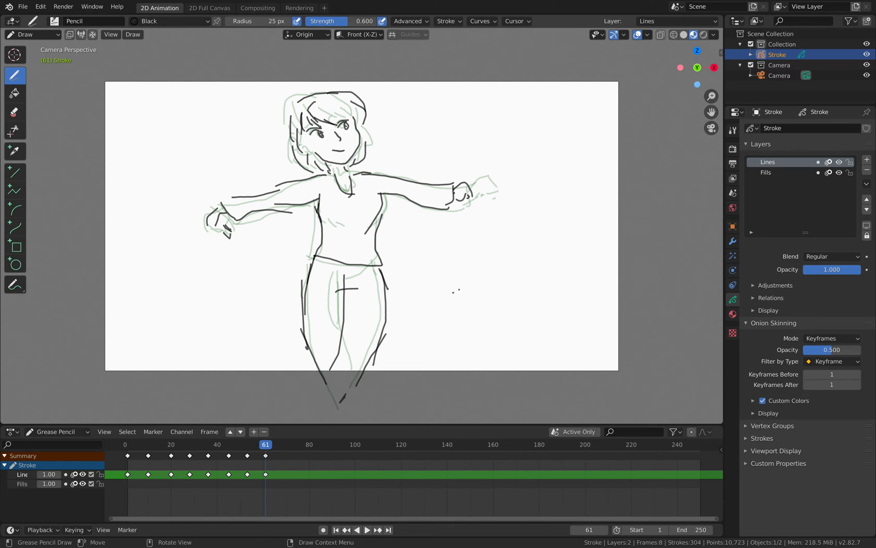
# Sketch a small cartoon child's head with ears, eyes and short hair beside the main figure at frame 61.
pyautogui.moveTo(461, 264)
pyautogui.mouseDown()
pyautogui.moveTo(454, 277)
pyautogui.moveTo(466, 282)
pyautogui.moveTo(464, 274)
pyautogui.moveTo(481, 291)
pyautogui.moveTo(530, 267)
pyautogui.moveTo(523, 261)
pyautogui.moveTo(524, 272)
pyautogui.mouseUp()
pyautogui.moveTo(471, 272)
pyautogui.mouseDown()
pyautogui.moveTo(483, 277)
pyautogui.moveTo(502, 265)
pyautogui.moveTo(472, 256)
pyautogui.moveTo(477, 266)
pyautogui.mouseUp()
pyautogui.click(479, 253)
pyautogui.moveTo(496, 250)
pyautogui.mouseDown()
pyautogui.moveTo(487, 263)
pyautogui.moveTo(504, 261)
pyautogui.mouseUp()
pyautogui.moveTo(510, 251); pyautogui.dragTo(517, 265)
pyautogui.moveTo(469, 232); pyautogui.dragTo(455, 256)
pyautogui.moveTo(465, 238)
pyautogui.mouseDown()
pyautogui.moveTo(513, 224)
pyautogui.moveTo(529, 242)
pyautogui.moveTo(523, 256)
pyautogui.moveTo(531, 263)
pyautogui.mouseUp()
pyautogui.moveTo(450, 256); pyautogui.dragTo(443, 262)
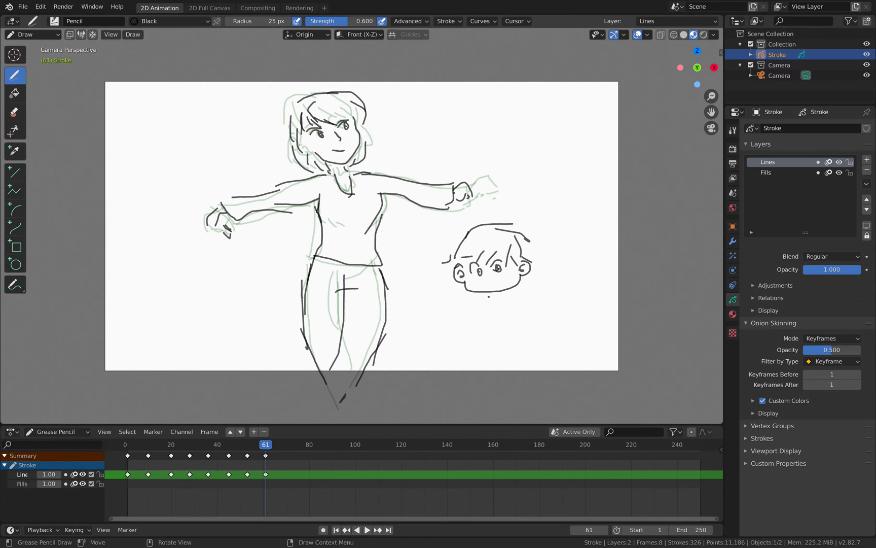
# Draw the small child's torso, arms and legs under its head at frame 61.
pyautogui.moveTo(490, 294)
pyautogui.mouseDown()
pyautogui.moveTo(497, 282)
pyautogui.moveTo(511, 301)
pyautogui.moveTo(489, 325)
pyautogui.moveTo(519, 331)
pyautogui.moveTo(525, 310)
pyautogui.moveTo(489, 327)
pyautogui.moveTo(504, 331)
pyautogui.mouseUp()
pyautogui.moveTo(521, 306); pyautogui.dragTo(517, 336)
pyautogui.moveTo(478, 298)
pyautogui.mouseDown()
pyautogui.moveTo(470, 323)
pyautogui.moveTo(524, 310)
pyautogui.moveTo(523, 345)
pyautogui.mouseUp()
pyautogui.moveTo(523, 309); pyautogui.dragTo(526, 331)
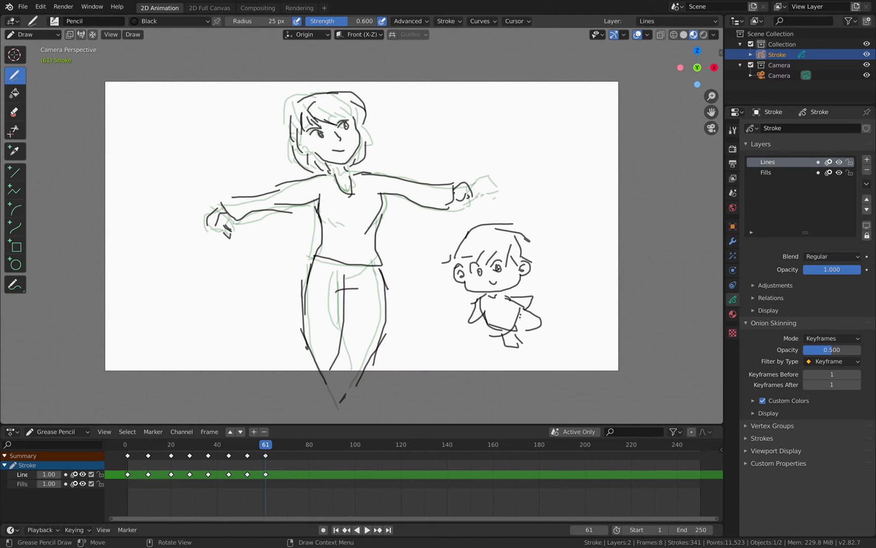
# Fill the main character's hair, cheeks and trousers with the Grey material on the Fills layer at frame 71.
pyautogui.moveTo(271, 448)
pyautogui.mouseDown()
pyautogui.moveTo(128, 452)
pyautogui.moveTo(289, 451)
pyautogui.mouseUp()
pyautogui.click(798, 173)
pyautogui.click(794, 162)
pyautogui.click(794, 173)
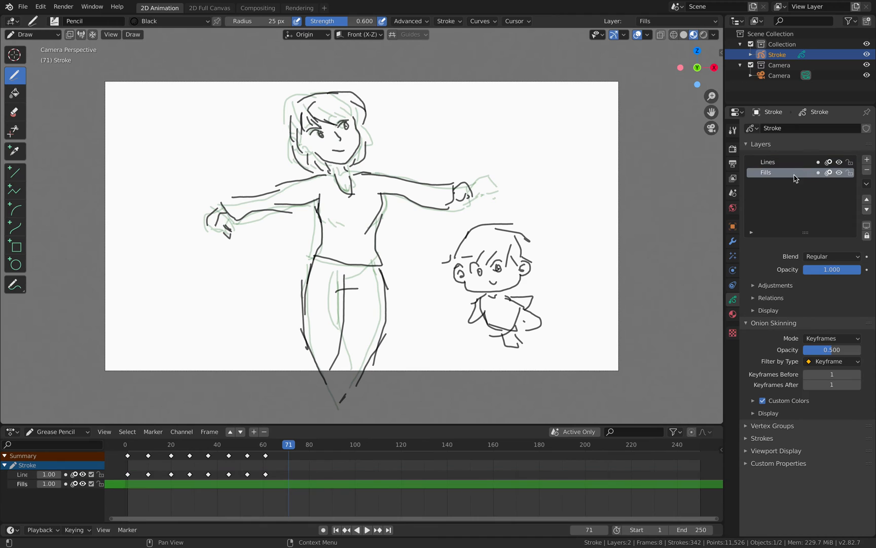
pyautogui.click(733, 314)
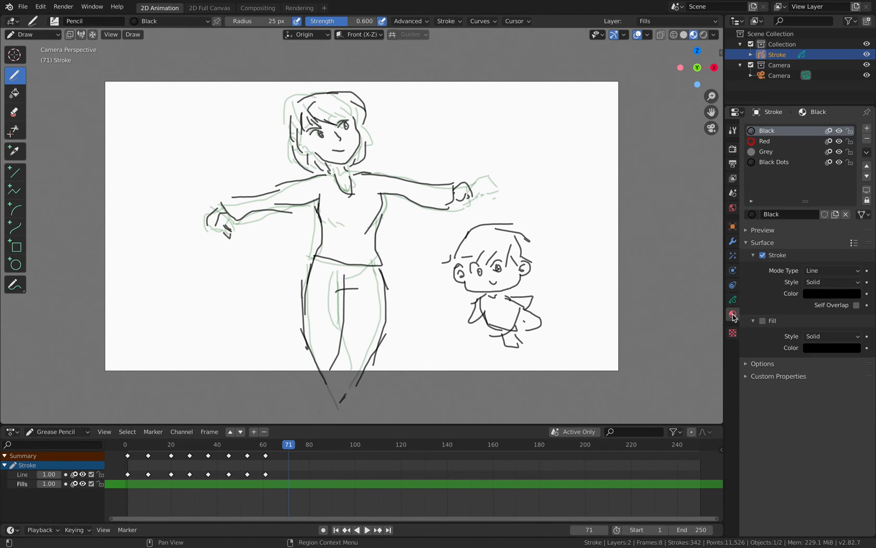
pyautogui.click(785, 153)
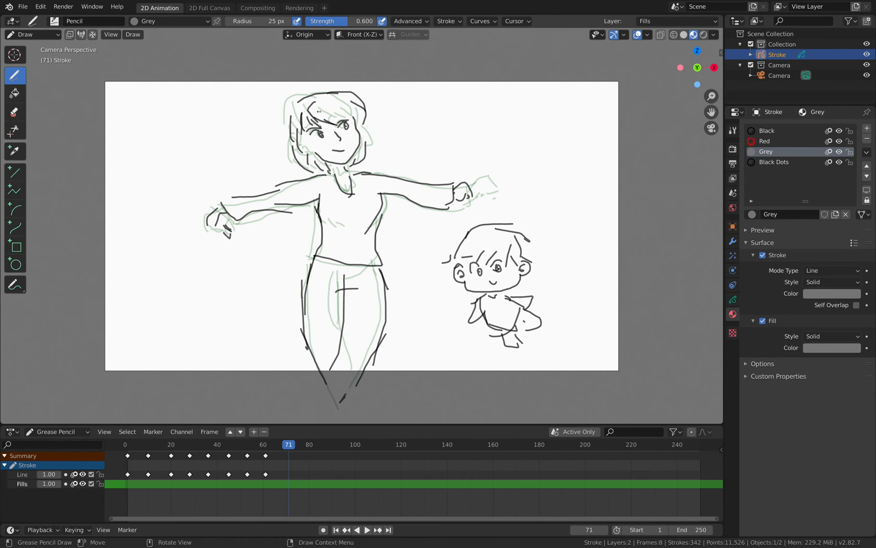
pyautogui.moveTo(301, 104)
pyautogui.mouseDown()
pyautogui.moveTo(307, 168)
pyautogui.moveTo(317, 152)
pyautogui.moveTo(299, 139)
pyautogui.moveTo(325, 118)
pyautogui.moveTo(353, 116)
pyautogui.mouseUp()
pyautogui.moveTo(354, 121)
pyautogui.mouseDown()
pyautogui.moveTo(355, 161)
pyautogui.moveTo(371, 122)
pyautogui.moveTo(335, 93)
pyautogui.moveTo(299, 109)
pyautogui.mouseUp()
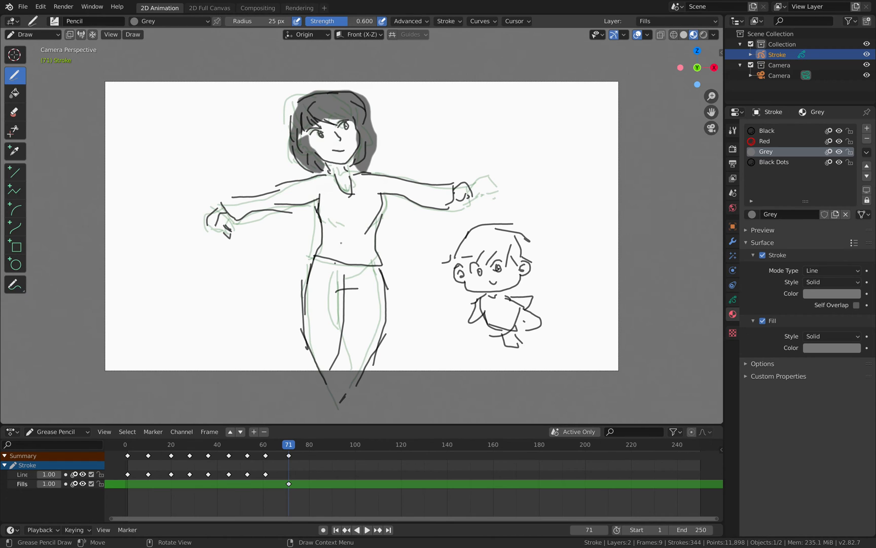
pyautogui.moveTo(310, 298)
pyautogui.mouseDown()
pyautogui.moveTo(329, 398)
pyautogui.moveTo(361, 386)
pyautogui.moveTo(396, 304)
pyautogui.moveTo(345, 261)
pyautogui.moveTo(317, 259)
pyautogui.mouseUp()
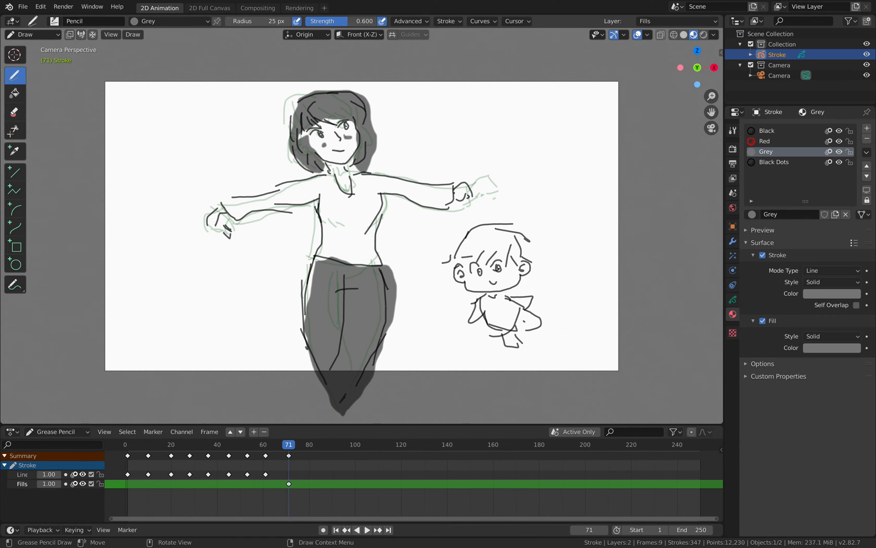
# Ink the jawline, eyes and upper eyelids at frame 80 on the Lines layer, using the Ink Pen Rough brush and Black material.
pyautogui.moveTo(282, 444); pyautogui.dragTo(309, 445)
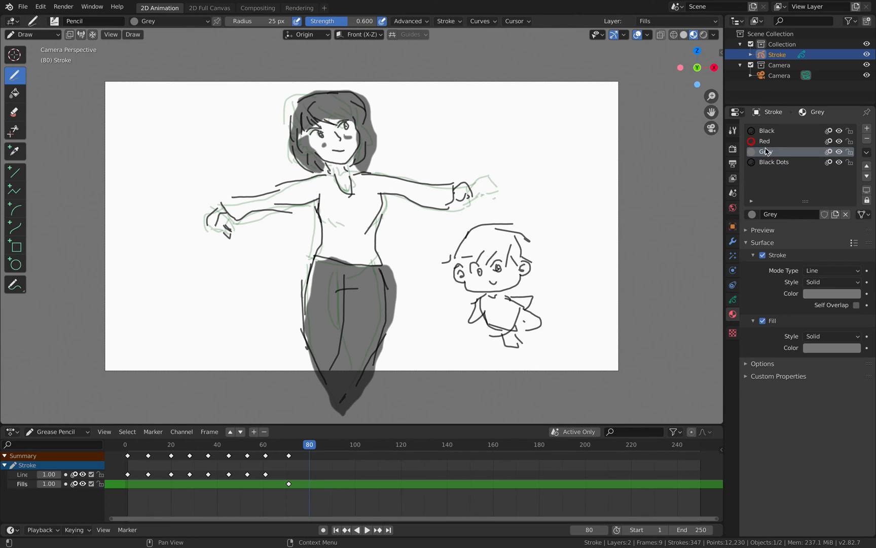
pyautogui.click(781, 131)
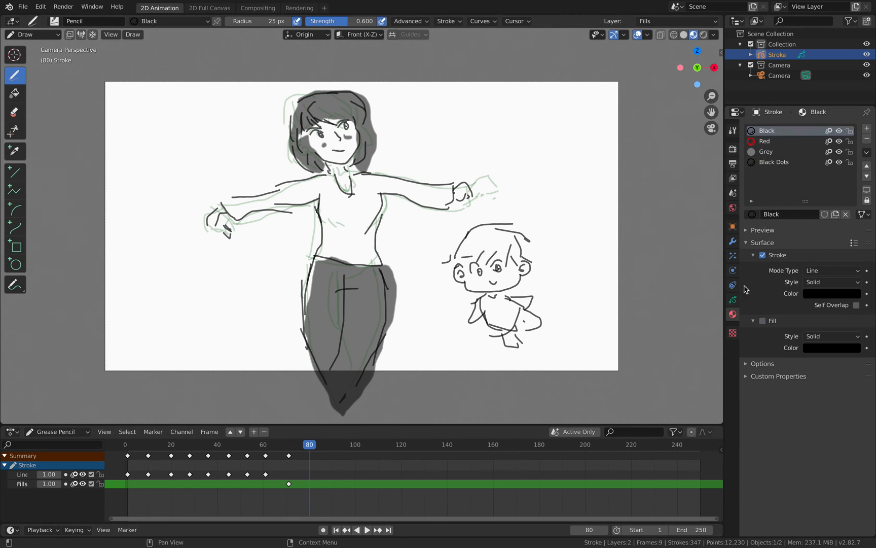
pyautogui.click(733, 299)
pyautogui.click(771, 162)
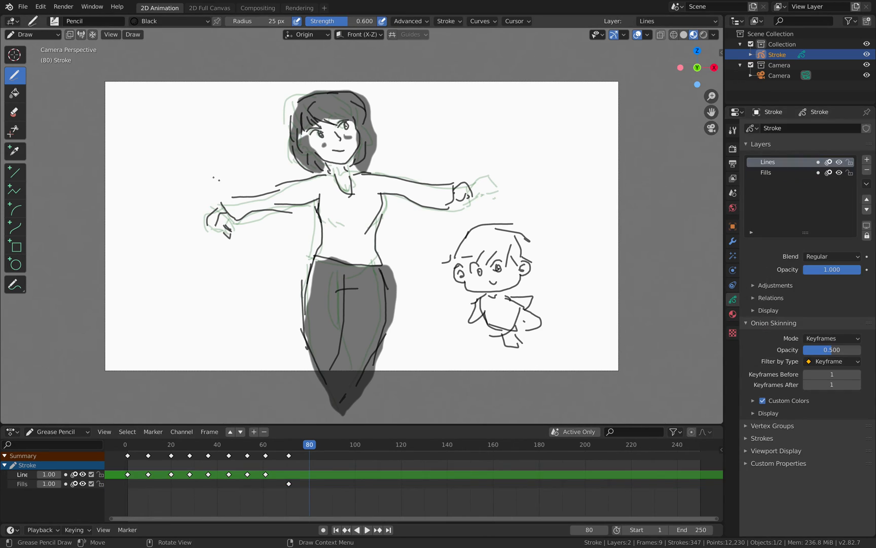
pyautogui.click(54, 21)
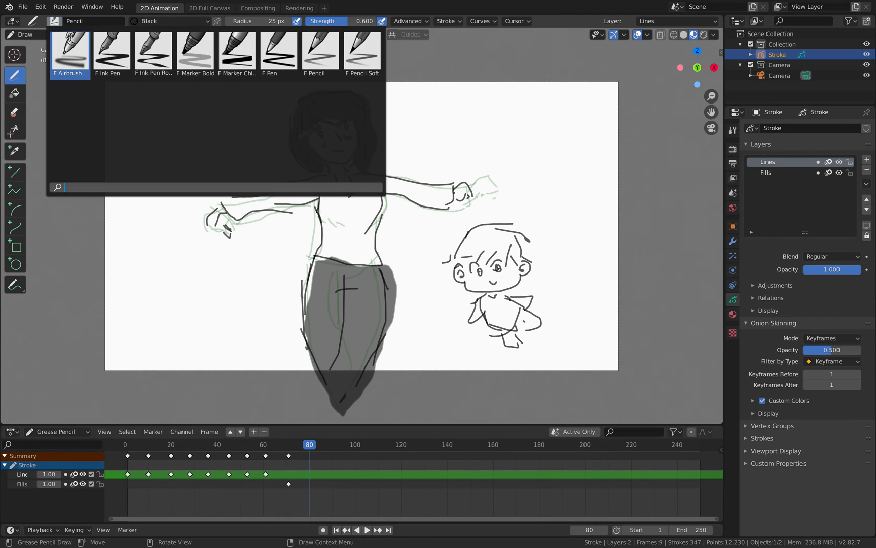
pyautogui.click(153, 57)
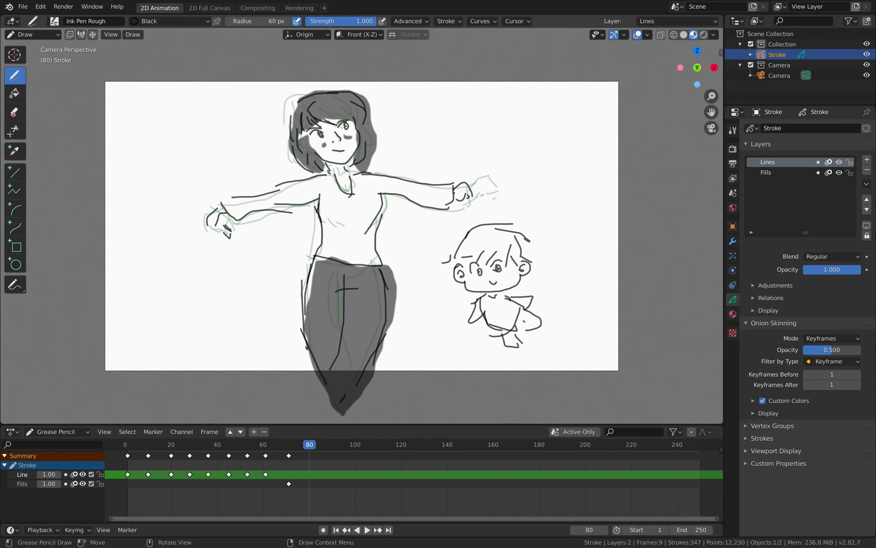
pyautogui.scroll(5, 316, 77)
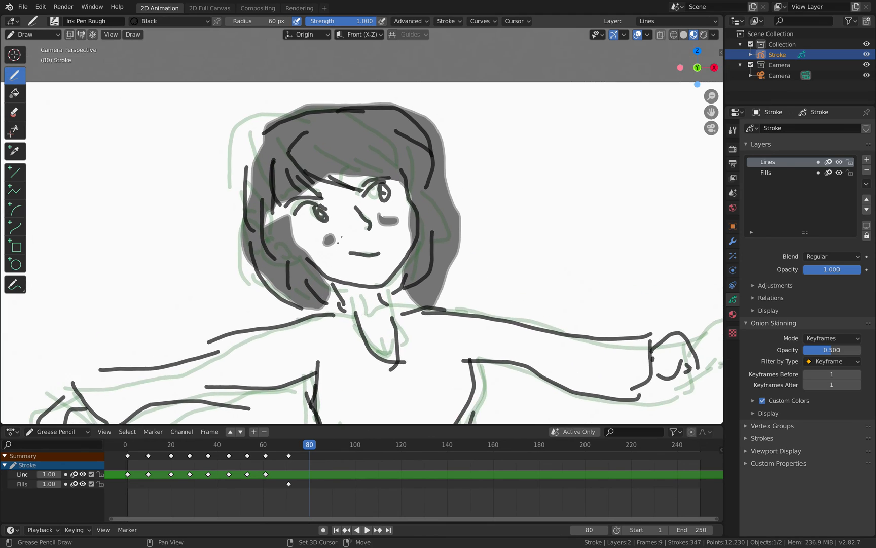
pyautogui.scroll(2, 362, 225)
pyautogui.moveTo(425, 148)
pyautogui.mouseDown()
pyautogui.moveTo(445, 223)
pyautogui.moveTo(420, 282)
pyautogui.moveTo(378, 317)
pyautogui.moveTo(312, 296)
pyautogui.mouseUp()
pyautogui.moveTo(266, 203)
pyautogui.mouseDown()
pyautogui.moveTo(278, 191)
pyautogui.moveTo(322, 195)
pyautogui.moveTo(312, 216)
pyautogui.moveTo(319, 206)
pyautogui.mouseUp()
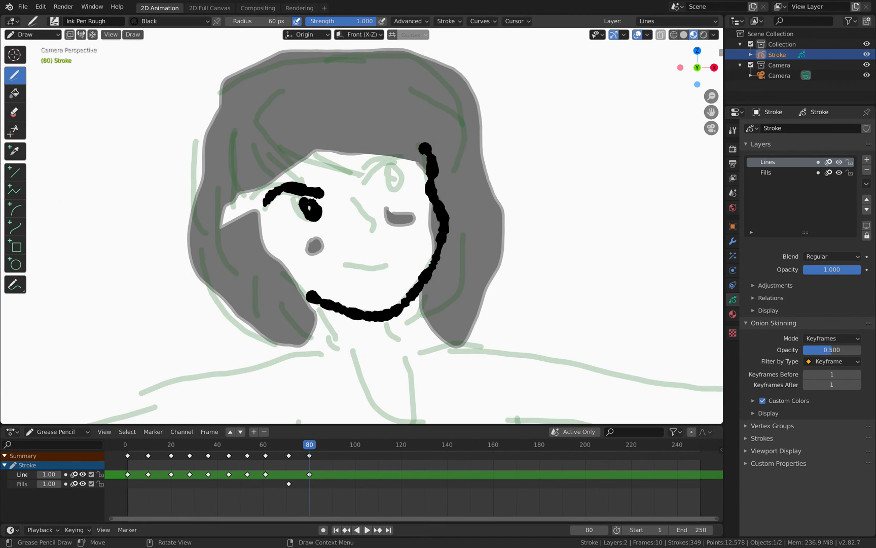
pyautogui.moveTo(371, 181)
pyautogui.mouseDown()
pyautogui.moveTo(405, 150)
pyautogui.moveTo(413, 161)
pyautogui.moveTo(398, 177)
pyautogui.mouseUp()
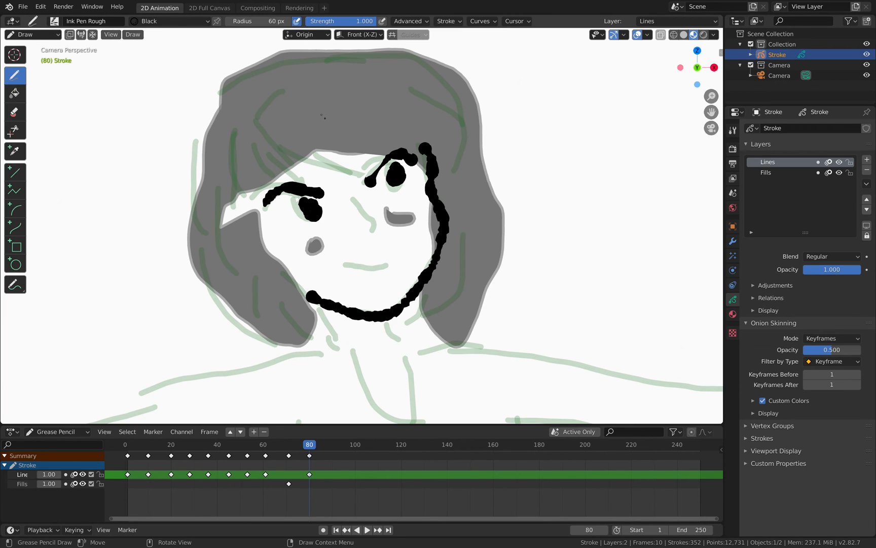
# Ink the fringe strands, side hair, nose and mouth at frame 80.
pyautogui.moveTo(321, 117); pyautogui.dragTo(279, 175)
pyautogui.moveTo(354, 123); pyautogui.dragTo(316, 167)
pyautogui.moveTo(394, 122)
pyautogui.mouseDown()
pyautogui.moveTo(383, 142)
pyautogui.moveTo(391, 154)
pyautogui.mouseUp()
pyautogui.moveTo(256, 147)
pyautogui.mouseDown()
pyautogui.moveTo(234, 208)
pyautogui.moveTo(228, 286)
pyautogui.moveTo(255, 308)
pyautogui.mouseUp()
pyautogui.moveTo(358, 198); pyautogui.dragTo(376, 236)
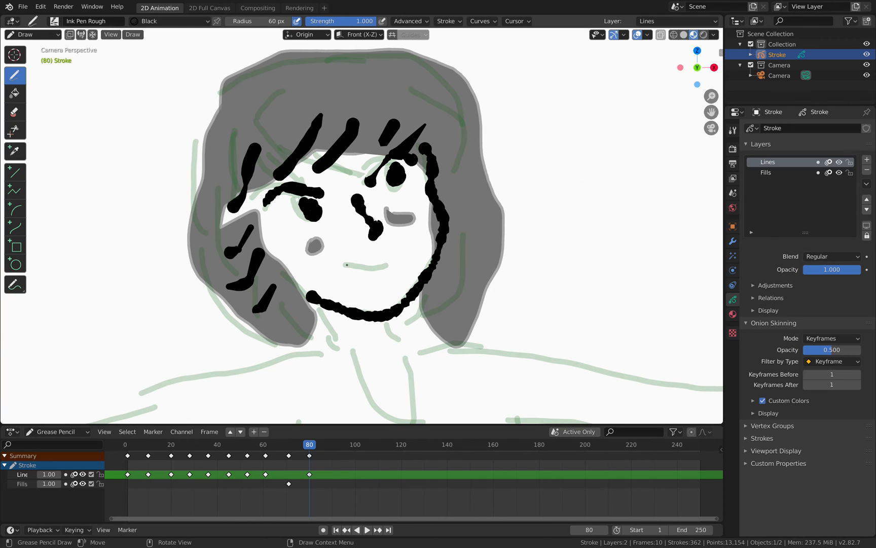
pyautogui.moveTo(346, 265); pyautogui.dragTo(380, 266)
# Ink the outer hair contour and the loose strands on both sides of the head at frame 80.
pyautogui.scroll(-2, 363, 226)
pyautogui.moveTo(274, 153)
pyautogui.mouseDown()
pyautogui.moveTo(239, 212)
pyautogui.moveTo(250, 273)
pyautogui.moveTo(281, 298)
pyautogui.moveTo(271, 312)
pyautogui.mouseUp()
pyautogui.moveTo(261, 165)
pyautogui.mouseDown()
pyautogui.moveTo(324, 113)
pyautogui.moveTo(379, 116)
pyautogui.moveTo(422, 134)
pyautogui.moveTo(444, 210)
pyautogui.moveTo(460, 222)
pyautogui.mouseUp()
pyautogui.keyDown('shift'); pyautogui.moveTo(460, 222); pyautogui.dragTo(458, 202, button='middle'); pyautogui.keyUp('shift')
pyautogui.moveTo(446, 205)
pyautogui.mouseDown()
pyautogui.moveTo(429, 245)
pyautogui.moveTo(406, 262)
pyautogui.mouseUp()
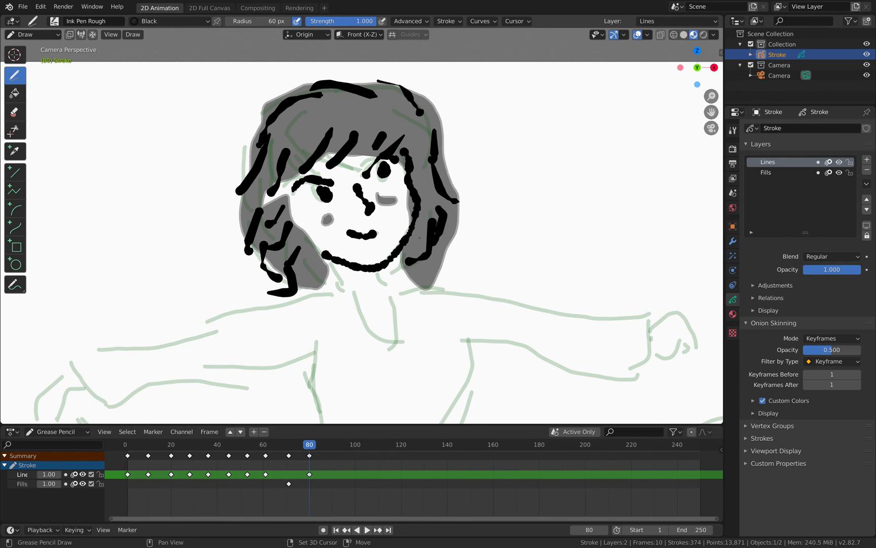
# Ink the neck and the V-shaped collar below the chin at frame 80.
pyautogui.keyDown('shift'); pyautogui.moveTo(420, 244); pyautogui.dragTo(400, 229, button='middle'); pyautogui.keyUp('shift')
pyautogui.moveTo(371, 242); pyautogui.dragTo(386, 268)
pyautogui.moveTo(336, 238); pyautogui.dragTo(346, 266)
pyautogui.keyDown('shift'); pyautogui.moveTo(360, 297); pyautogui.dragTo(348, 252, button='middle'); pyautogui.keyUp('shift')
pyautogui.moveTo(326, 226); pyautogui.dragTo(375, 272)
pyautogui.moveTo(378, 223); pyautogui.dragTo(374, 295)
# Ink the sleeve on the picture's left, the shirt sides and hem, and the opposite sleeve's underside at frame 80.
pyautogui.keyDown('ctrl'); pyautogui.moveTo(373, 295); pyautogui.dragTo(373, 324, button='middle'); pyautogui.keyUp('ctrl')
pyautogui.keyDown('shift'); pyautogui.moveTo(373, 325); pyautogui.dragTo(384, 277, button='middle'); pyautogui.keyUp('shift')
pyautogui.moveTo(343, 178)
pyautogui.mouseDown()
pyautogui.moveTo(300, 179)
pyautogui.moveTo(189, 221)
pyautogui.moveTo(106, 215)
pyautogui.moveTo(145, 263)
pyautogui.moveTo(318, 234)
pyautogui.mouseUp()
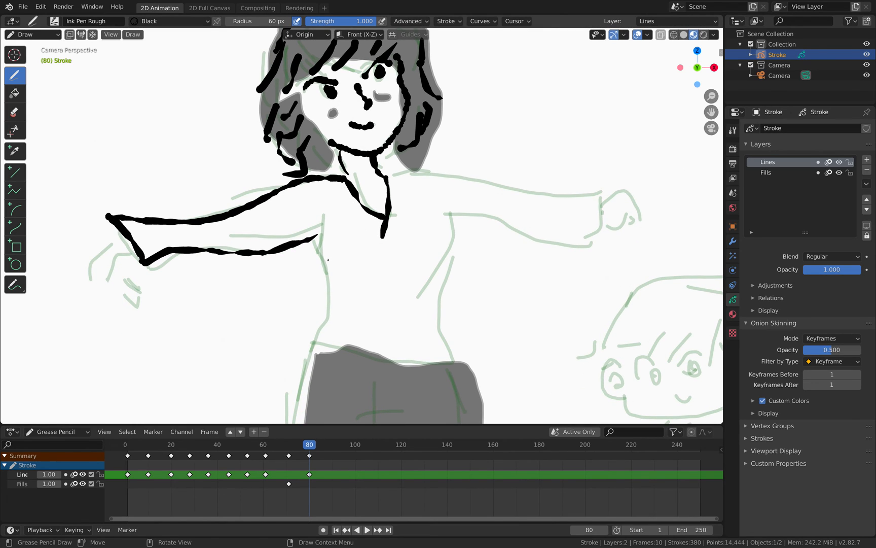
pyautogui.keyDown('shift'); pyautogui.moveTo(328, 260); pyautogui.dragTo(334, 193, button='middle'); pyautogui.keyUp('shift')
pyautogui.moveTo(325, 162)
pyautogui.mouseDown()
pyautogui.moveTo(328, 245)
pyautogui.moveTo(297, 282)
pyautogui.moveTo(474, 322)
pyautogui.moveTo(455, 136)
pyautogui.moveTo(604, 171)
pyautogui.mouseUp()
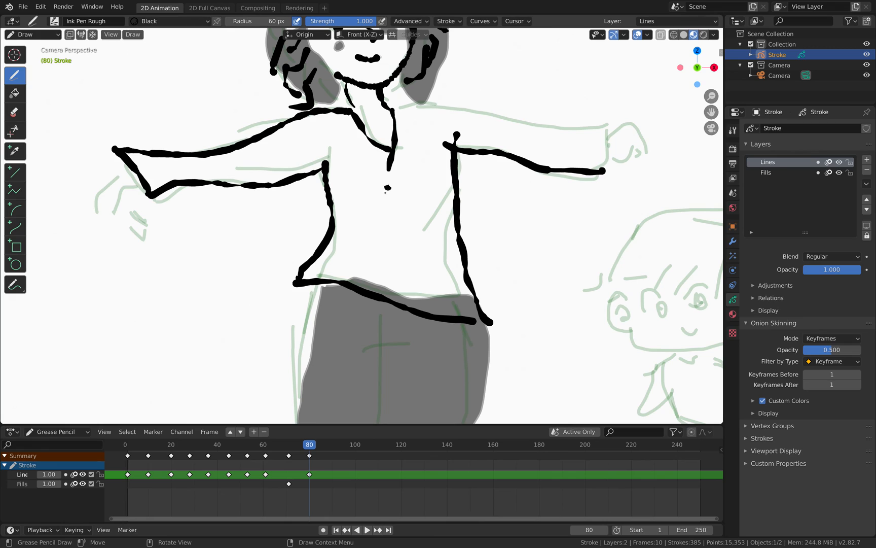
# Ink the chest folds, the remaining sleeve edge with its cuff, and both hands at frame 80.
pyautogui.moveTo(405, 211); pyautogui.dragTo(428, 197)
pyautogui.moveTo(431, 213); pyautogui.dragTo(414, 219)
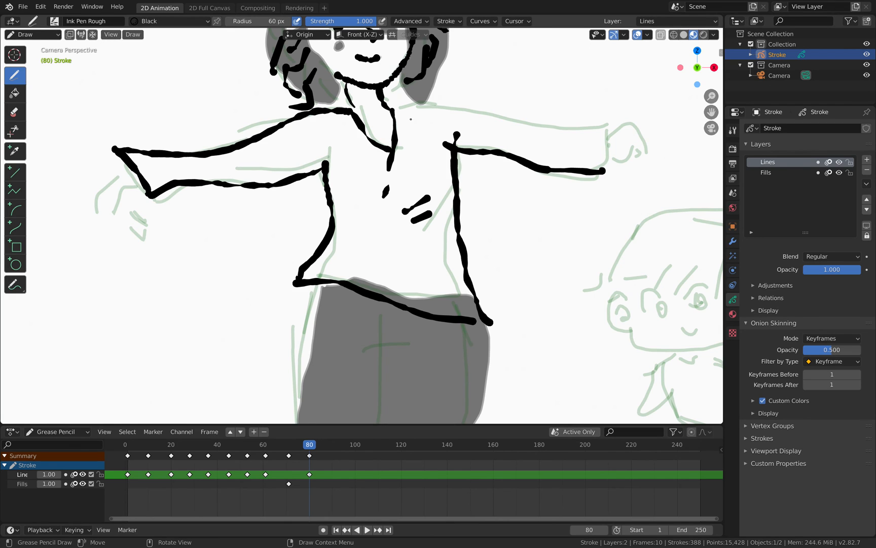
pyautogui.moveTo(410, 107)
pyautogui.mouseDown()
pyautogui.moveTo(517, 121)
pyautogui.moveTo(598, 117)
pyautogui.moveTo(604, 171)
pyautogui.mouseUp()
pyautogui.moveTo(632, 126)
pyautogui.mouseDown()
pyautogui.moveTo(665, 126)
pyautogui.moveTo(675, 137)
pyautogui.moveTo(591, 167)
pyautogui.mouseUp()
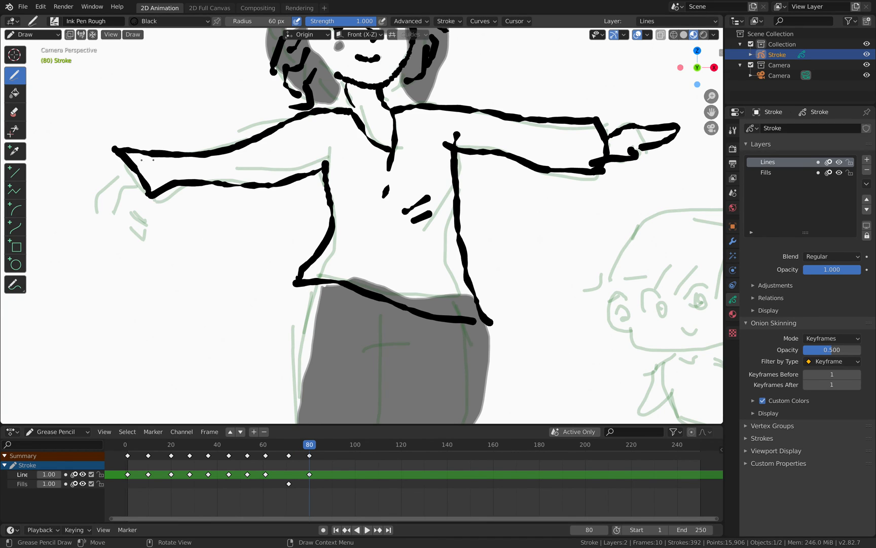
pyautogui.moveTo(124, 158)
pyautogui.mouseDown()
pyautogui.moveTo(82, 192)
pyautogui.moveTo(87, 207)
pyautogui.moveTo(125, 192)
pyautogui.mouseUp()
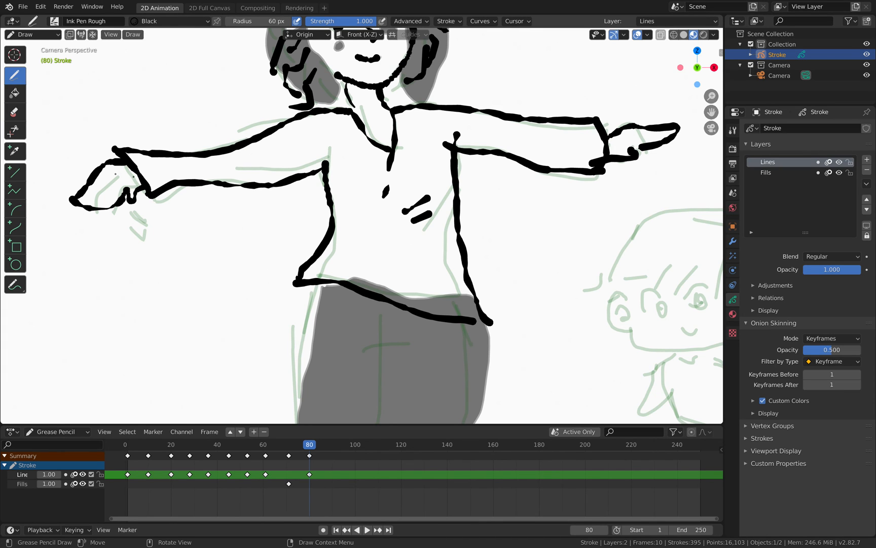
# Ink the outer contours and the inner leg line of the trousers at frame 80.
pyautogui.scroll(-2, 258, 266)
pyautogui.keyDown('shift'); pyautogui.moveTo(291, 282); pyautogui.dragTo(264, 216, button='middle'); pyautogui.keyUp('shift')
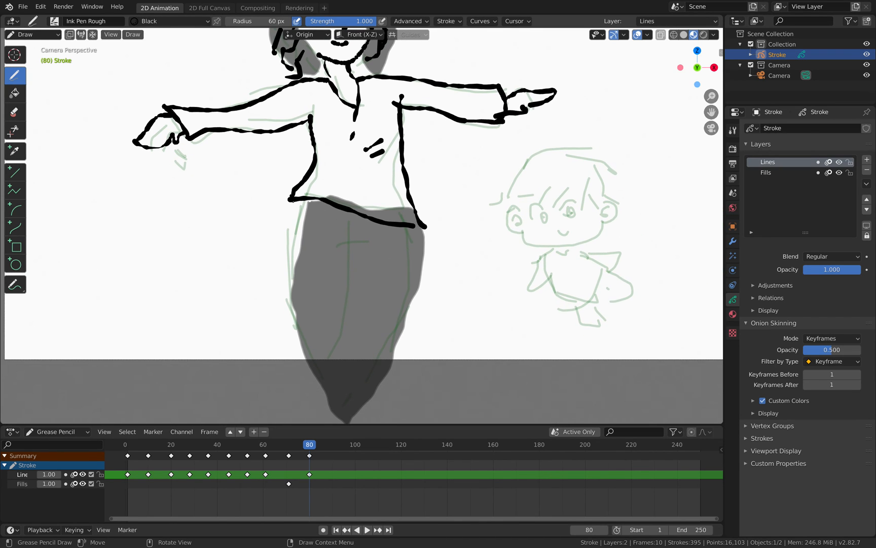
pyautogui.moveTo(290, 201); pyautogui.dragTo(288, 285)
pyautogui.keyDown('shift'); pyautogui.moveTo(288, 285); pyautogui.dragTo(278, 245, button='middle'); pyautogui.keyUp('shift')
pyautogui.moveTo(277, 245); pyautogui.dragTo(317, 335)
pyautogui.moveTo(349, 193)
pyautogui.mouseDown()
pyautogui.moveTo(347, 274)
pyautogui.moveTo(314, 361)
pyautogui.mouseUp()
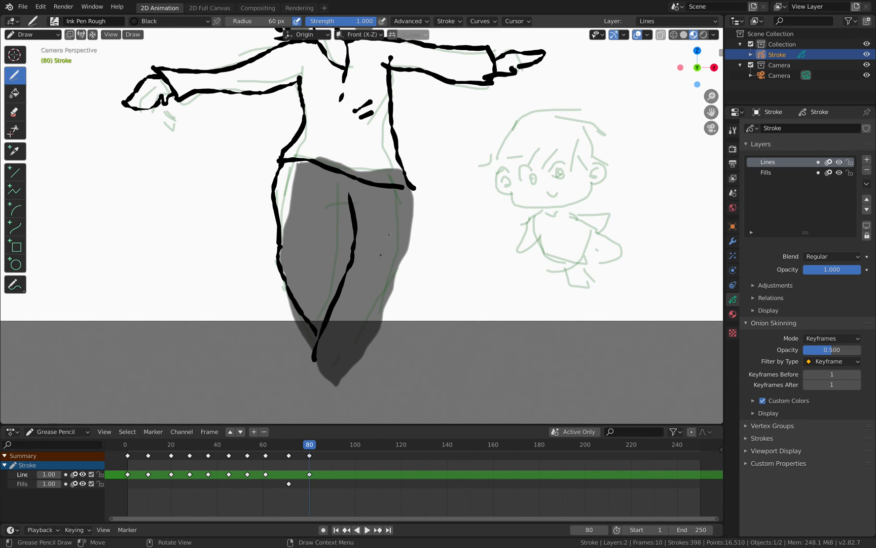
pyautogui.moveTo(400, 183)
pyautogui.mouseDown()
pyautogui.moveTo(412, 213)
pyautogui.moveTo(392, 274)
pyautogui.moveTo(333, 348)
pyautogui.mouseUp()
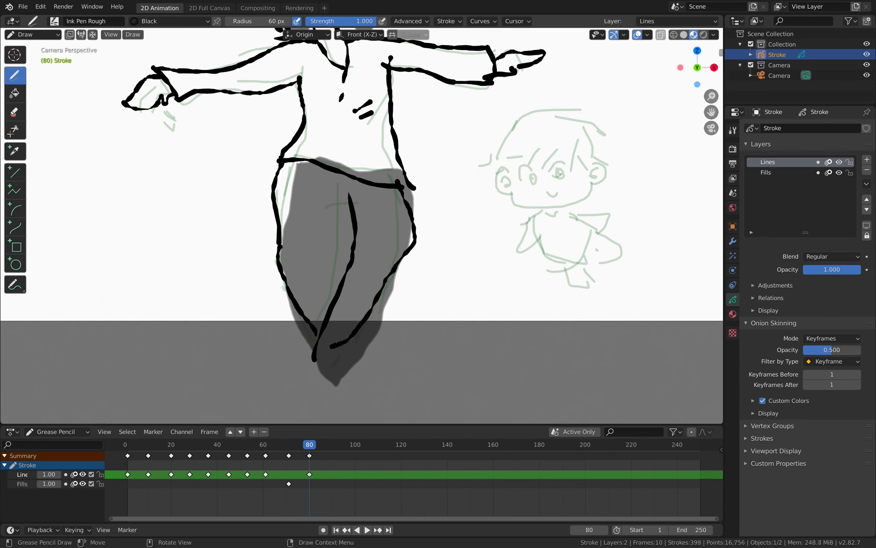
# Review the whole animation by playing it from the start and scrubbing through its keyframes.
pyautogui.scroll(-2, 365, 178)
pyautogui.keyDown('shift'); pyautogui.moveTo(364, 177); pyautogui.dragTo(358, 245, button='middle'); pyautogui.keyUp('shift')
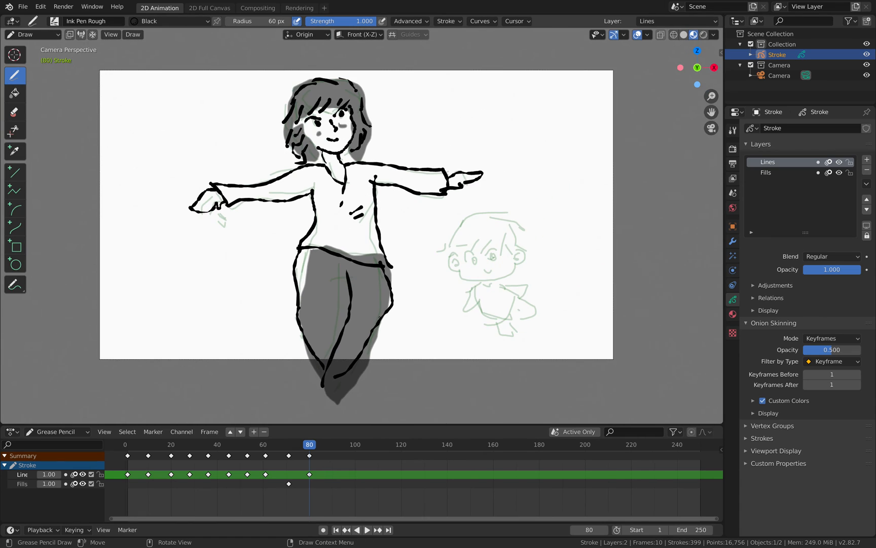
pyautogui.moveTo(321, 448)
pyautogui.mouseDown()
pyautogui.moveTo(290, 447)
pyautogui.moveTo(335, 445)
pyautogui.moveTo(126, 445)
pyautogui.moveTo(352, 444)
pyautogui.mouseUp()
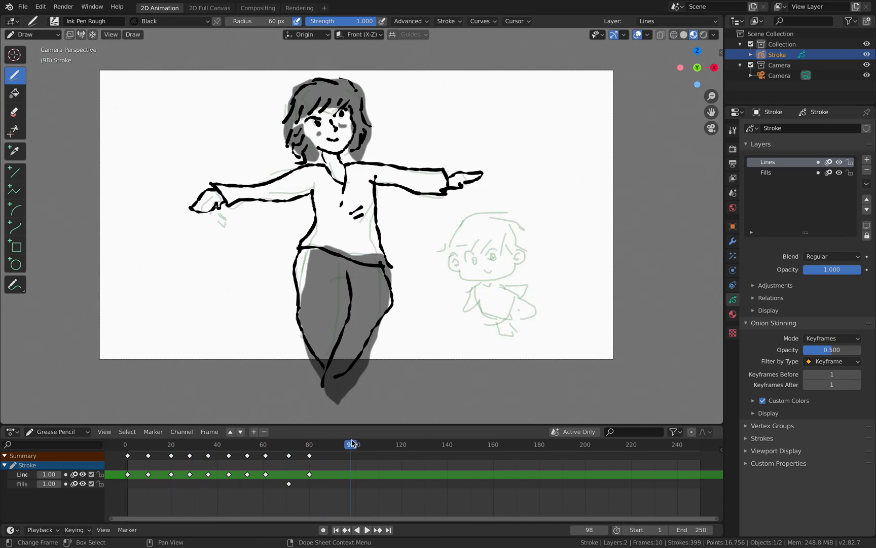
pyautogui.keyDown('shift'); pyautogui.moveTo(456, 254); pyautogui.dragTo(474, 272, button='middle'); pyautogui.keyUp('shift')
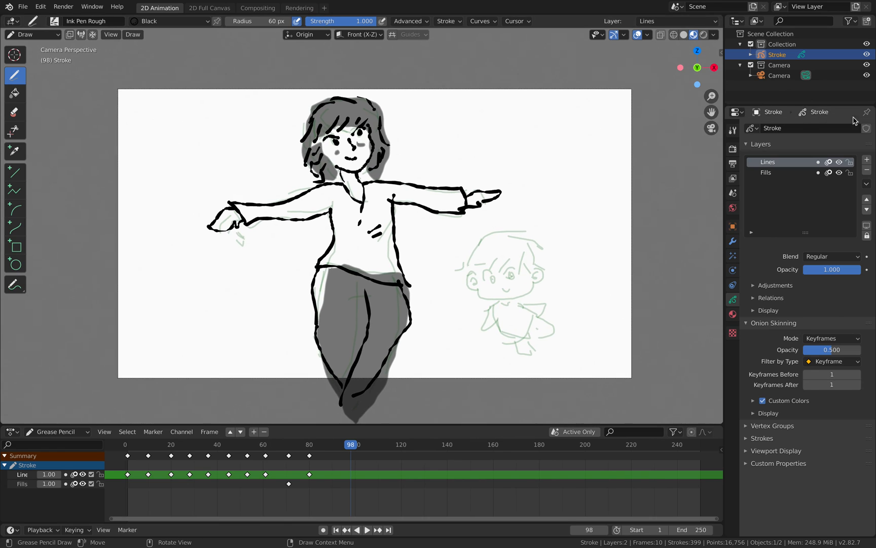
pyautogui.click(330, 444)
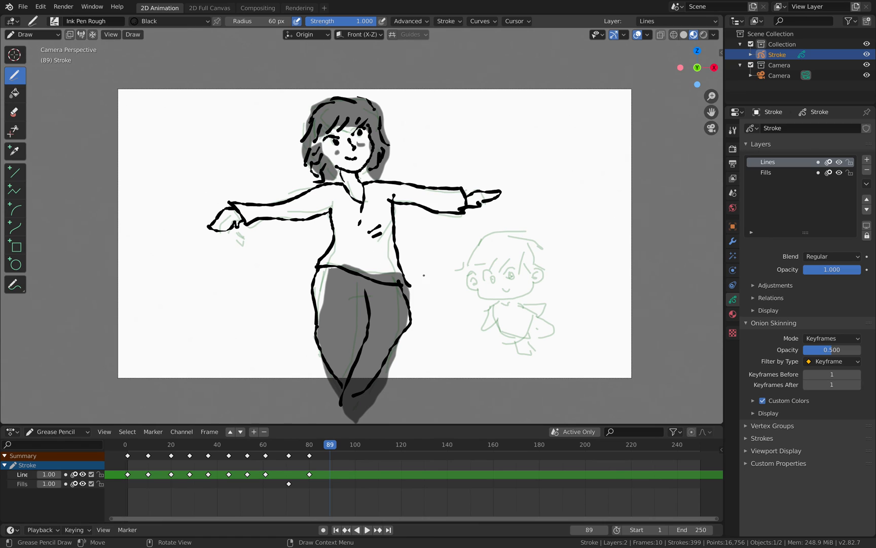
pyautogui.moveTo(158, 447); pyautogui.dragTo(125, 446)
pyautogui.press('space')
pyautogui.moveTo(257, 448); pyautogui.dragTo(328, 450)
pyautogui.scroll(-1, 432, 168)
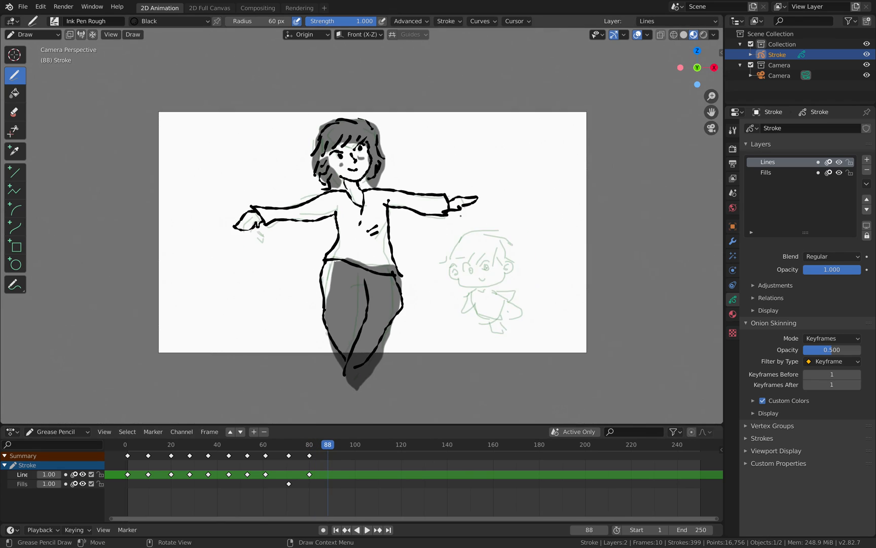
pyautogui.scroll(1, 467, 233)
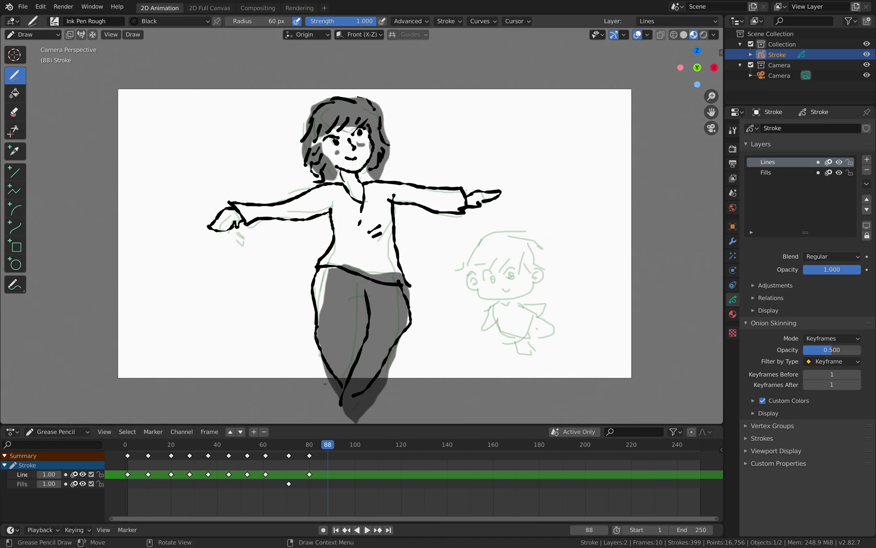
# Toggle the Lines layer's visibility off and on to compare it with the Fills layer, and play the animation again.
pyautogui.click(766, 172)
pyautogui.click(771, 162)
pyautogui.click(840, 162)
pyautogui.click(840, 162)
pyautogui.click(839, 163)
pyautogui.click(840, 162)
pyautogui.press('space')
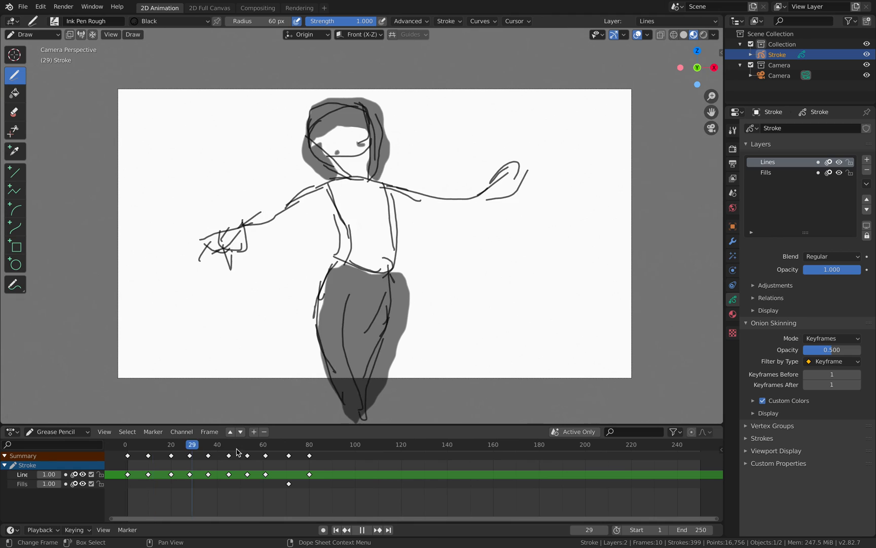
pyautogui.moveTo(195, 449); pyautogui.dragTo(326, 448)
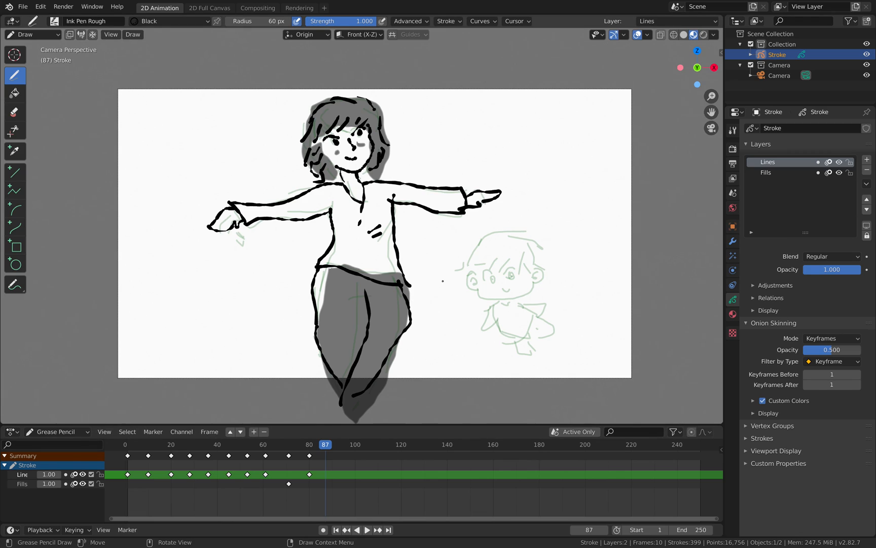